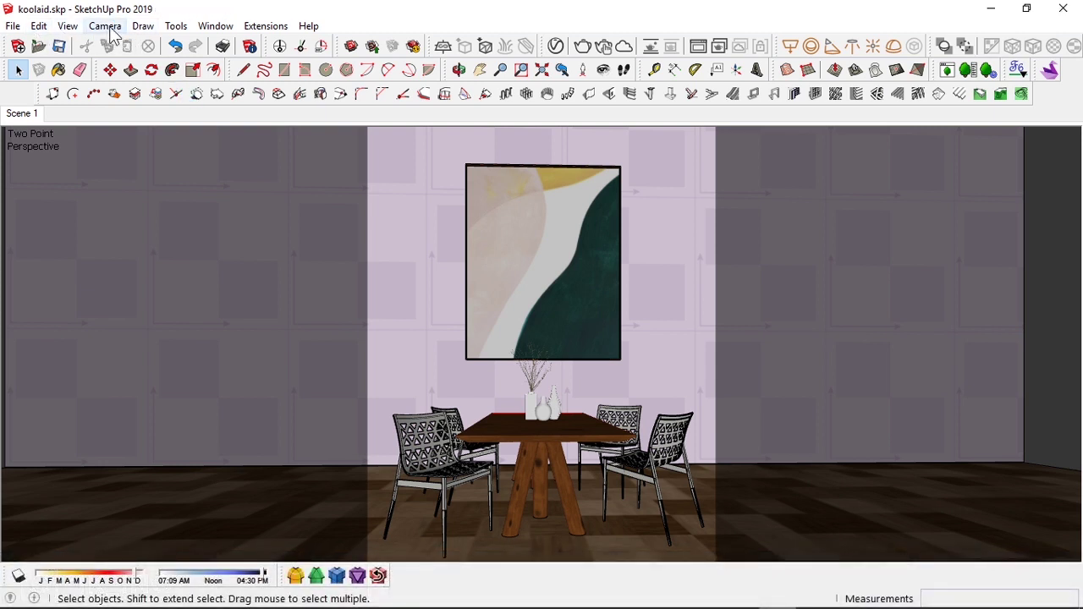
# - Show the dining scene in parallel projection and orbit around it
pyautogui.click(105, 26)
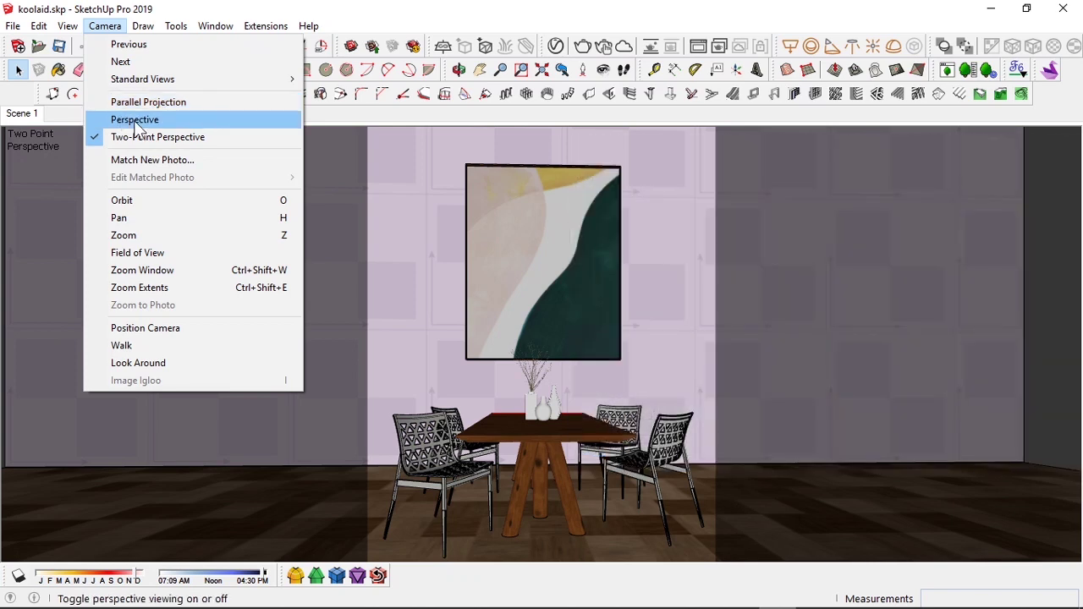
pyautogui.click(149, 102)
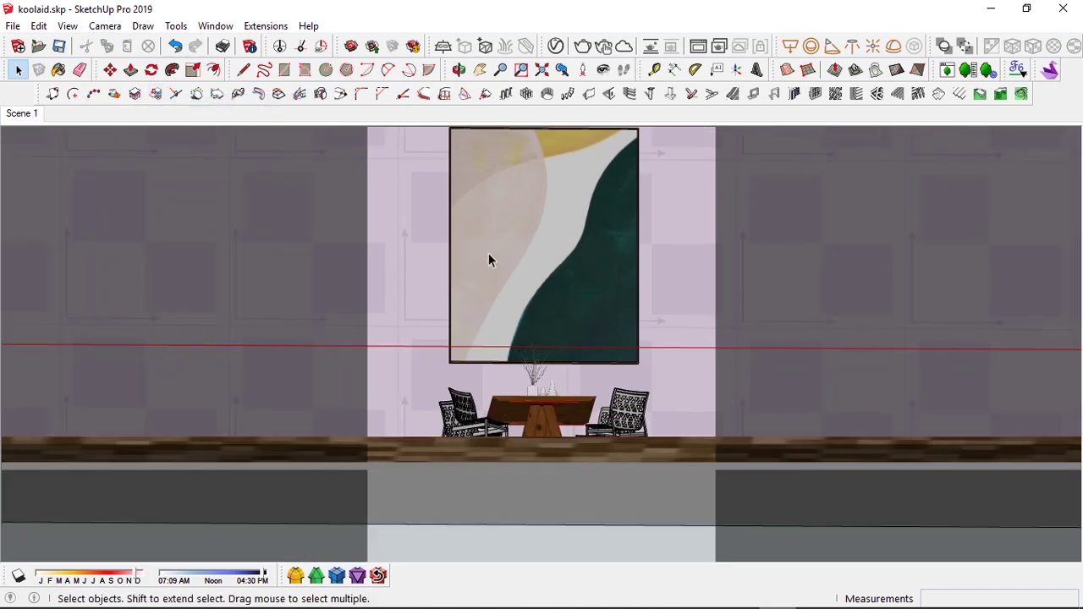
pyautogui.press('o')
pyautogui.moveTo(540, 342); pyautogui.dragTo(508, 408)
pyautogui.press('space')
# - View the dining set in regular perspective from above and from one side, and return to Scene 1
pyautogui.click(103, 26)
pyautogui.click(137, 115)
pyautogui.press('o')
pyautogui.moveTo(533, 309); pyautogui.dragTo(552, 357)
pyautogui.press('space')
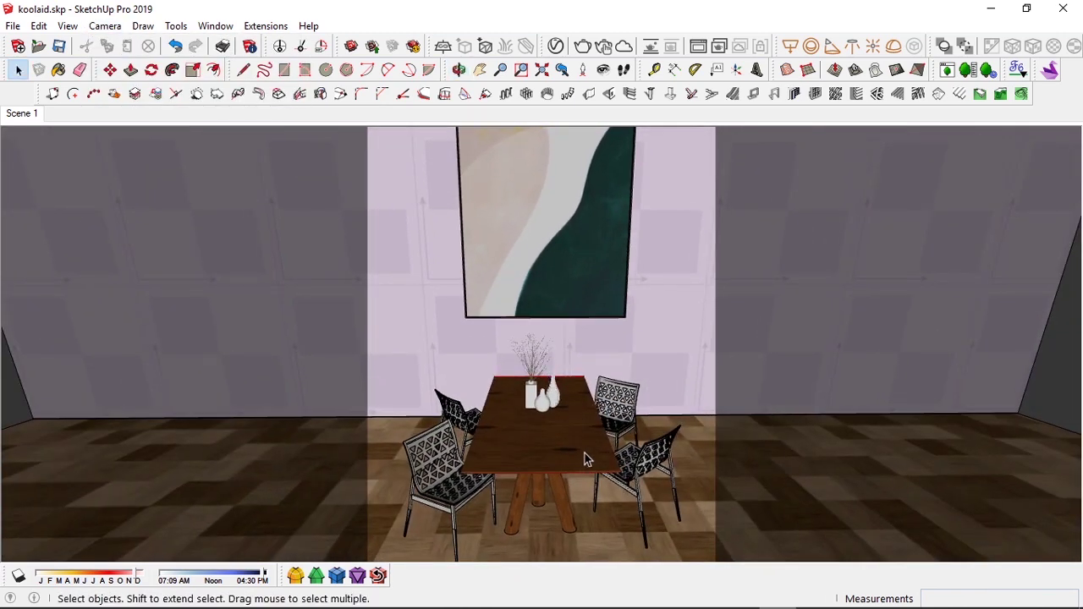
pyautogui.press('o')
pyautogui.moveTo(601, 504); pyautogui.dragTo(381, 438)
pyautogui.press('space')
pyautogui.click(103, 33)
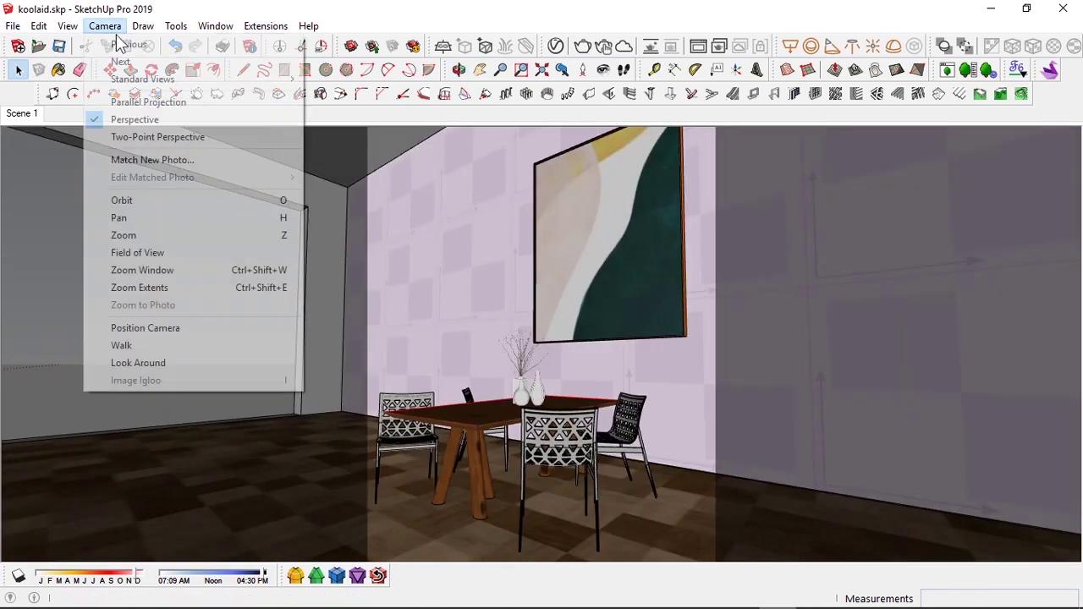
pyautogui.click(106, 27)
pyautogui.click(24, 115)
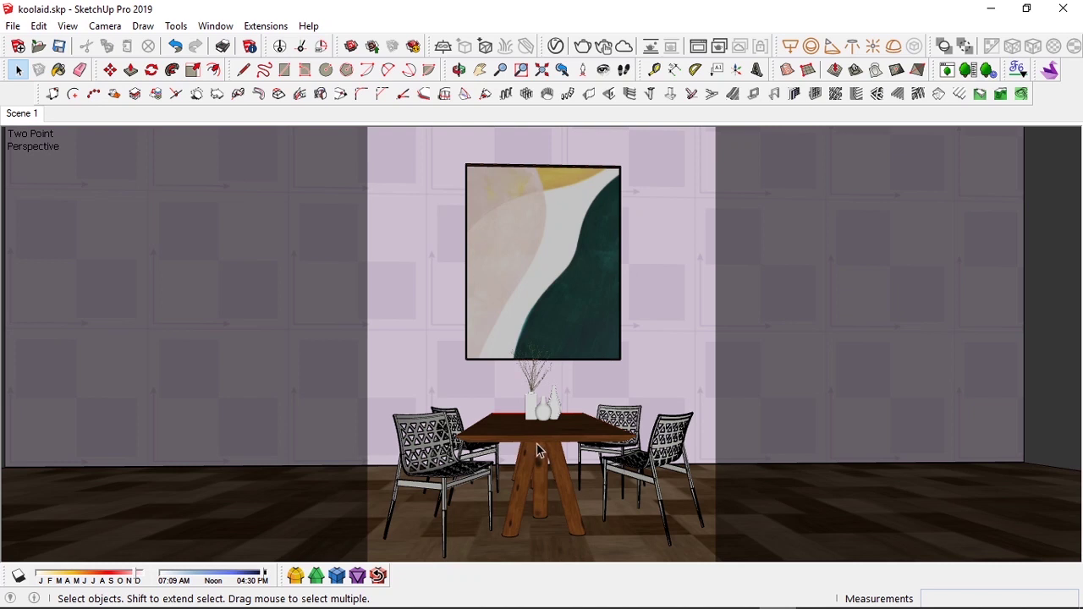
# - Show the front view of the dining table in regular perspective for comparison and restore Scene 1
pyautogui.click(105, 28)
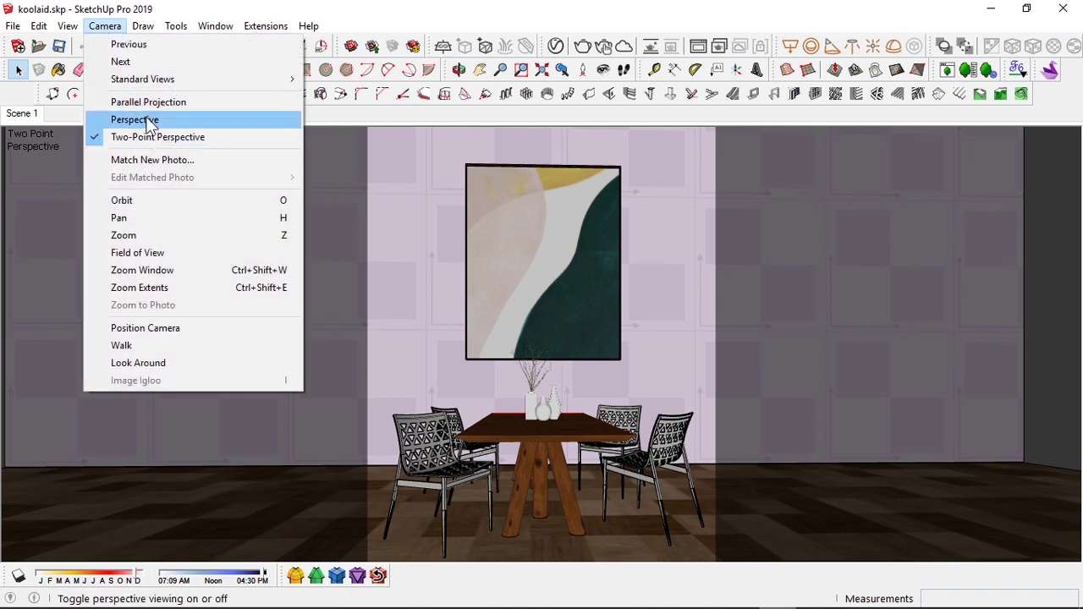
pyautogui.click(136, 120)
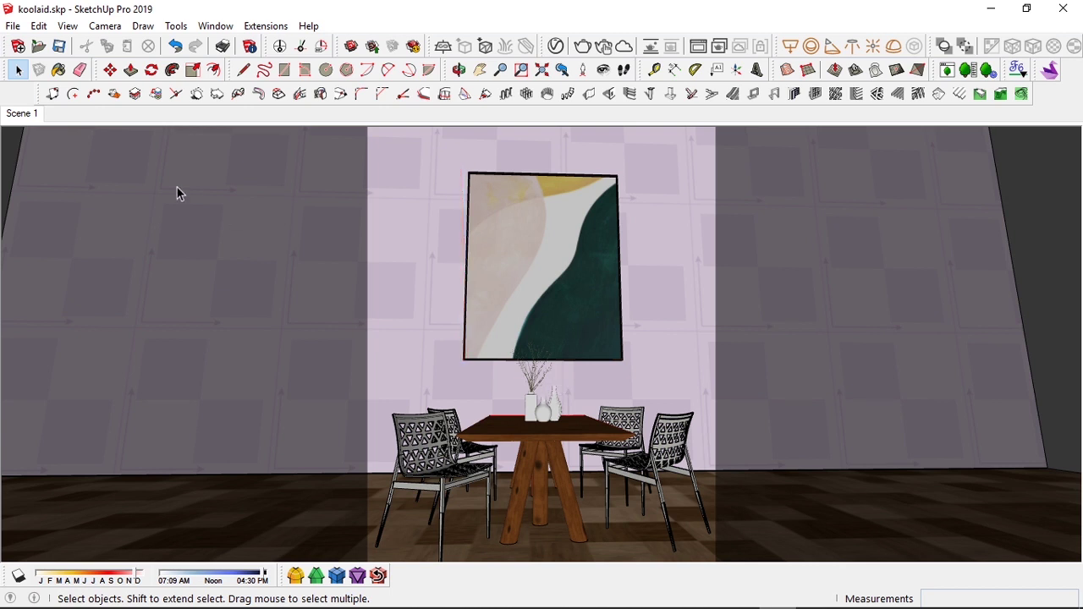
pyautogui.click(25, 114)
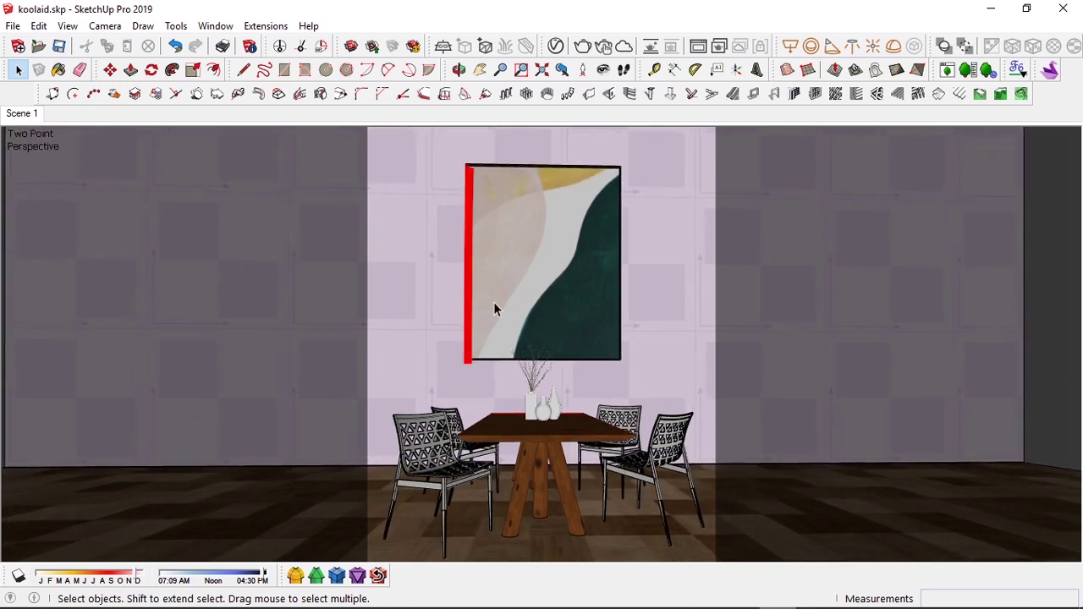
# - Orbit to an angled view of the dining table, apply two-point perspective and pan to frame the table and painting
pyautogui.moveTo(558, 370)
pyautogui.mouseDown(button='middle')
pyautogui.moveTo(412, 358)
pyautogui.moveTo(398, 390)
pyautogui.moveTo(435, 398)
pyautogui.moveTo(437, 411)
pyautogui.mouseUp(button='middle')
pyautogui.click(105, 26)
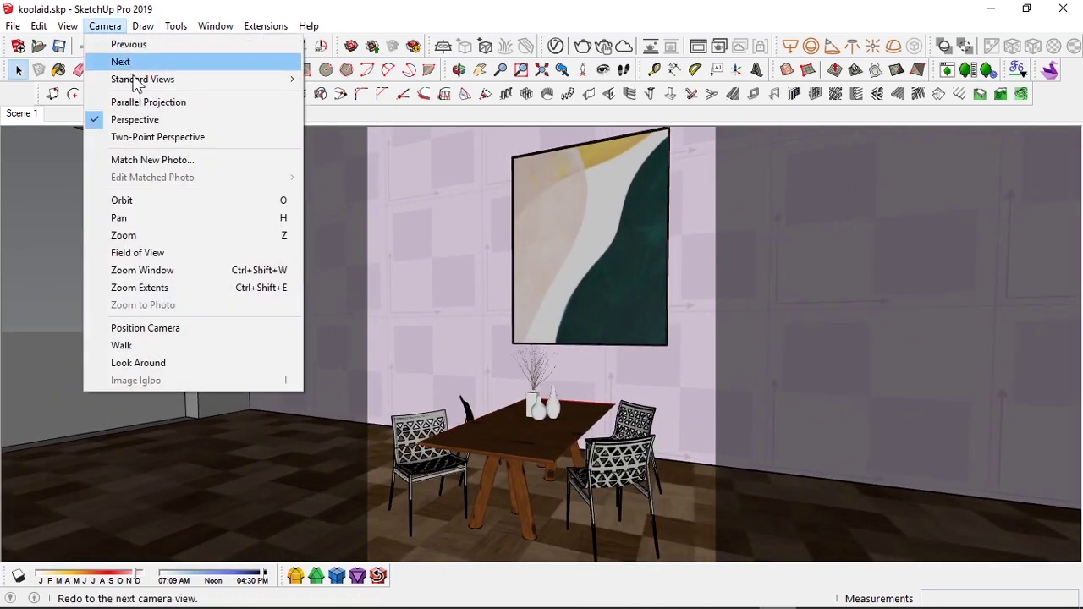
pyautogui.click(155, 138)
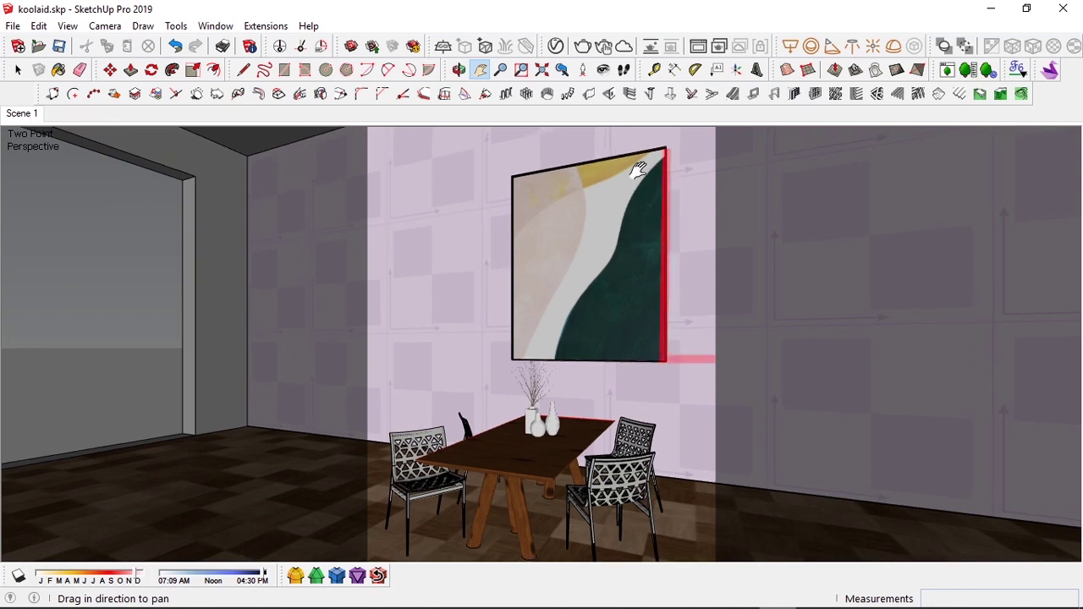
pyautogui.moveTo(612, 358); pyautogui.dragTo(615, 338)
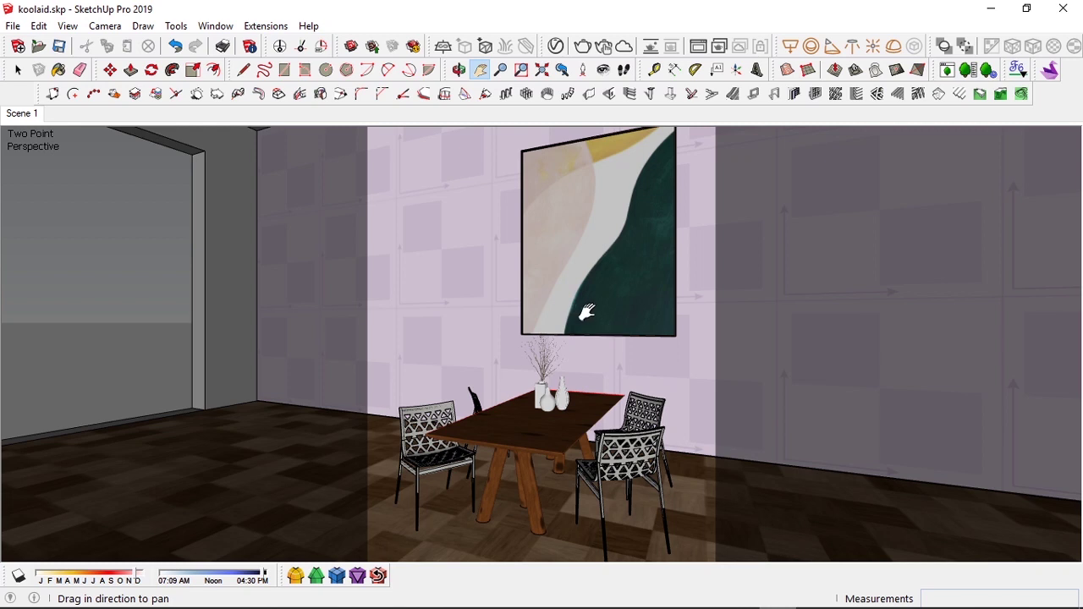
pyautogui.moveTo(590, 312); pyautogui.dragTo(592, 319)
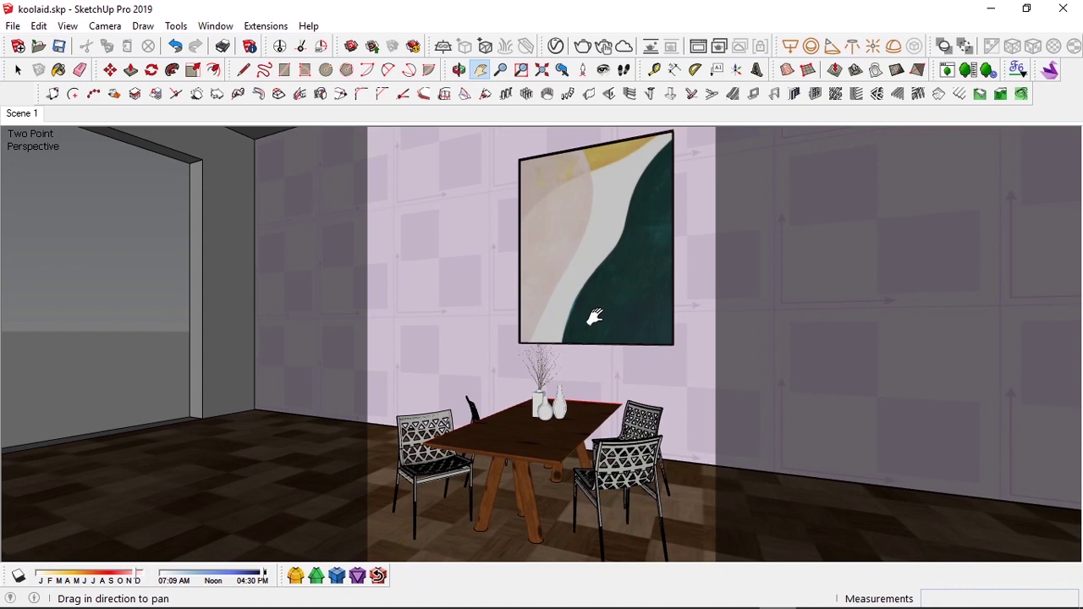
pyautogui.moveTo(593, 315); pyautogui.dragTo(590, 316)
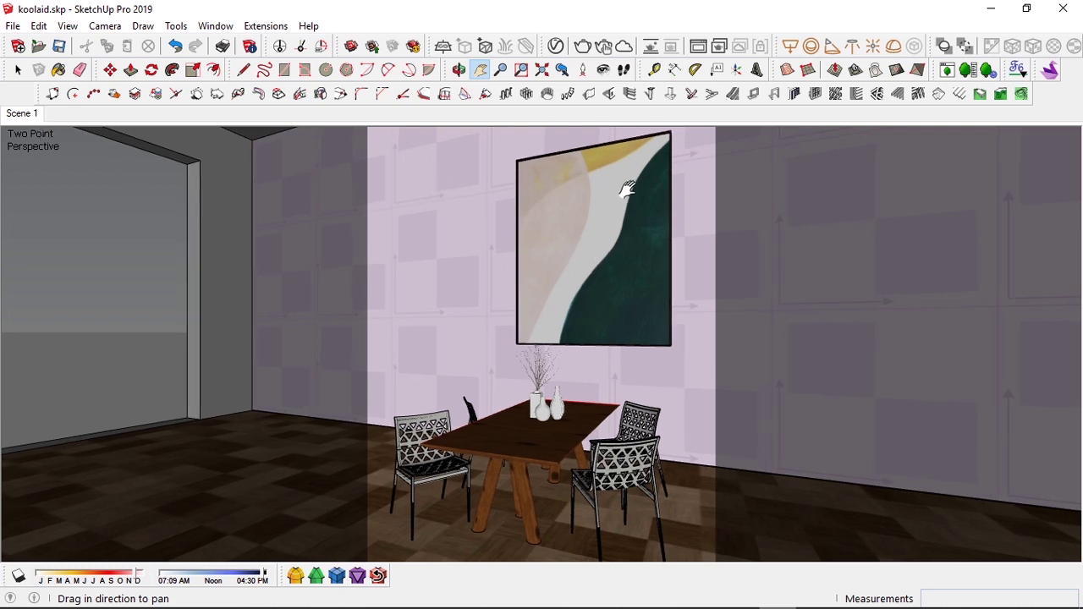
# - Compare the angled table view in regular perspective with a small pan, and go back to Scene 1
pyautogui.click(105, 26)
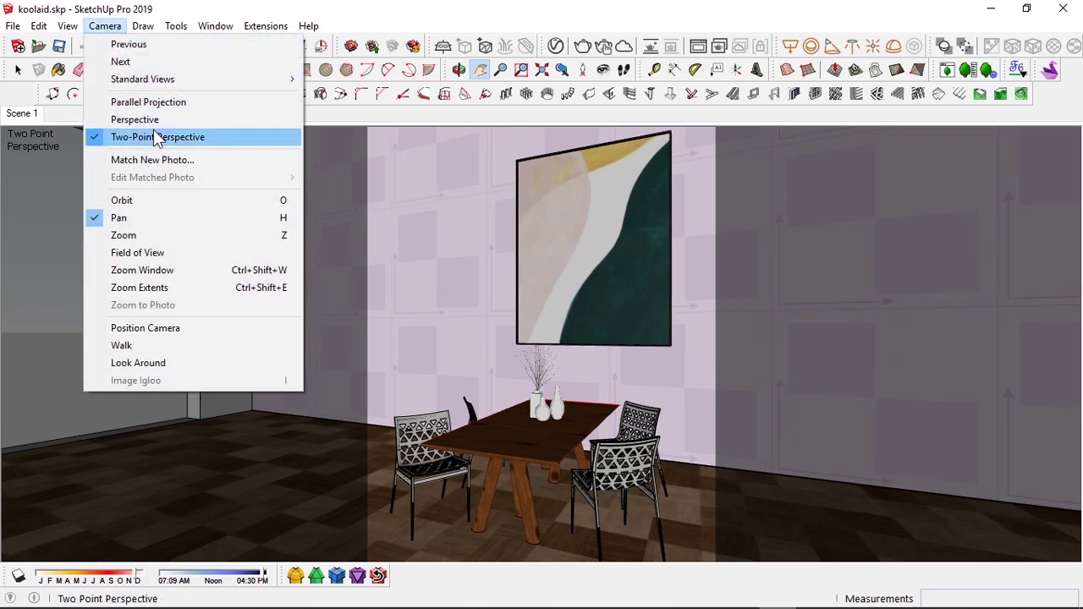
pyautogui.click(155, 121)
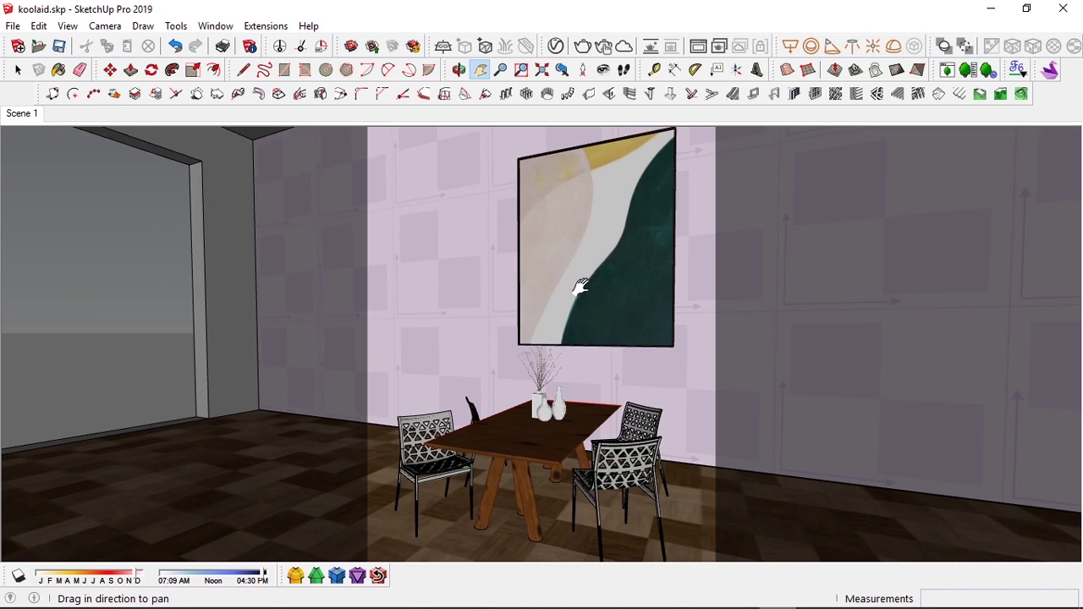
pyautogui.moveTo(581, 287); pyautogui.dragTo(574, 293)
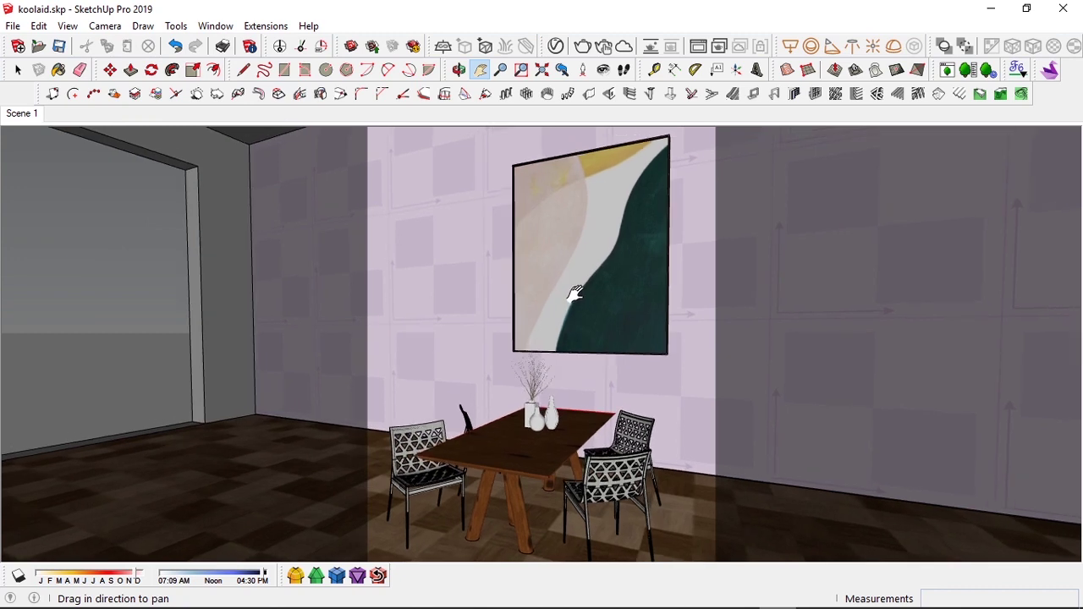
pyautogui.click(30, 117)
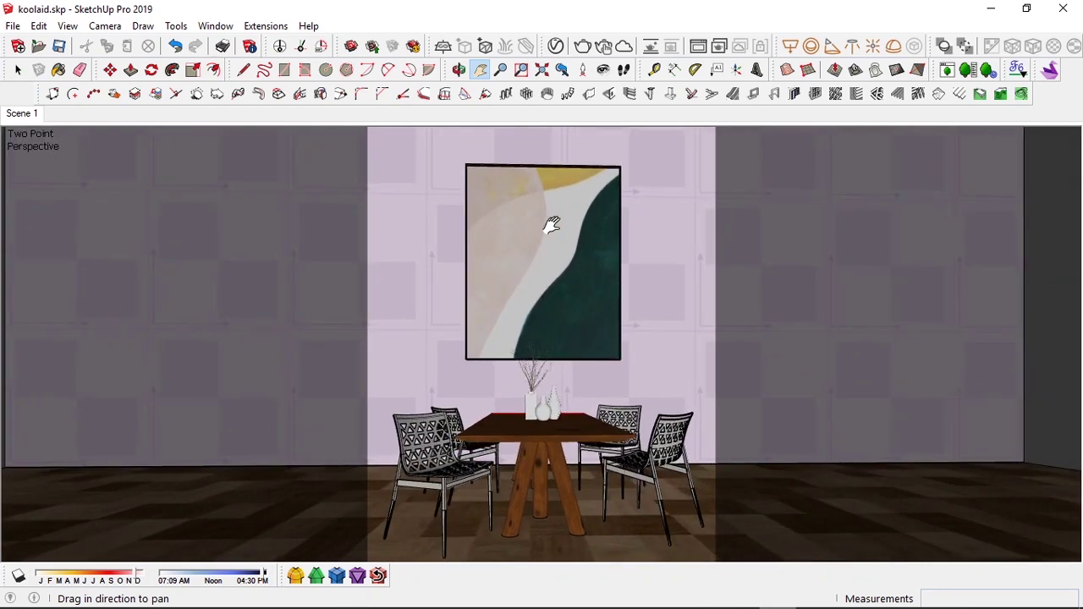
# - Orbit in perspective to view the dining table from its opposite side and set the camera to two-point perspective
pyautogui.click(105, 25)
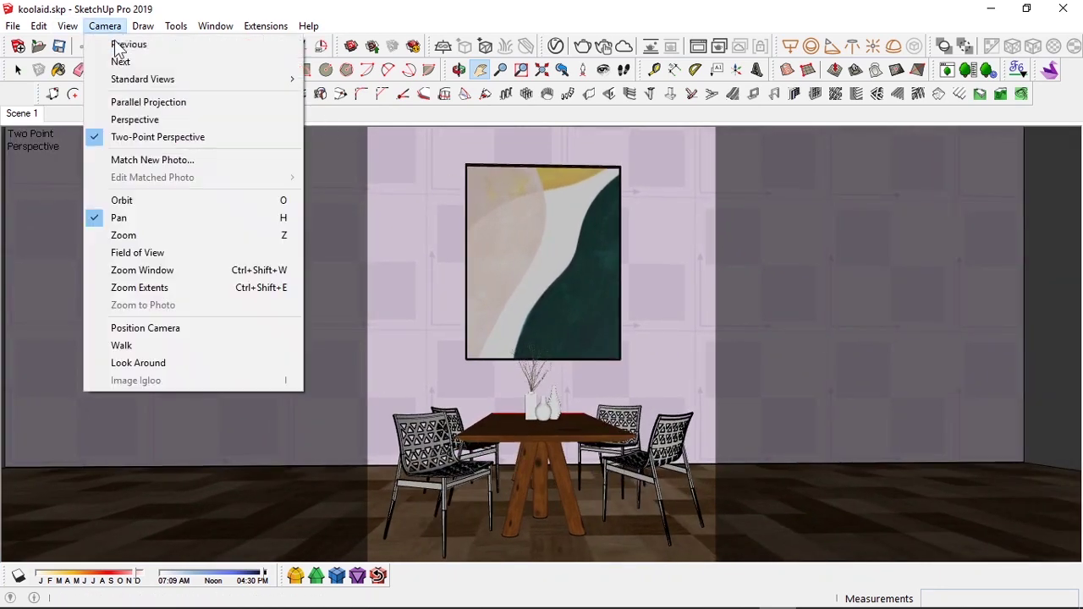
pyautogui.click(155, 123)
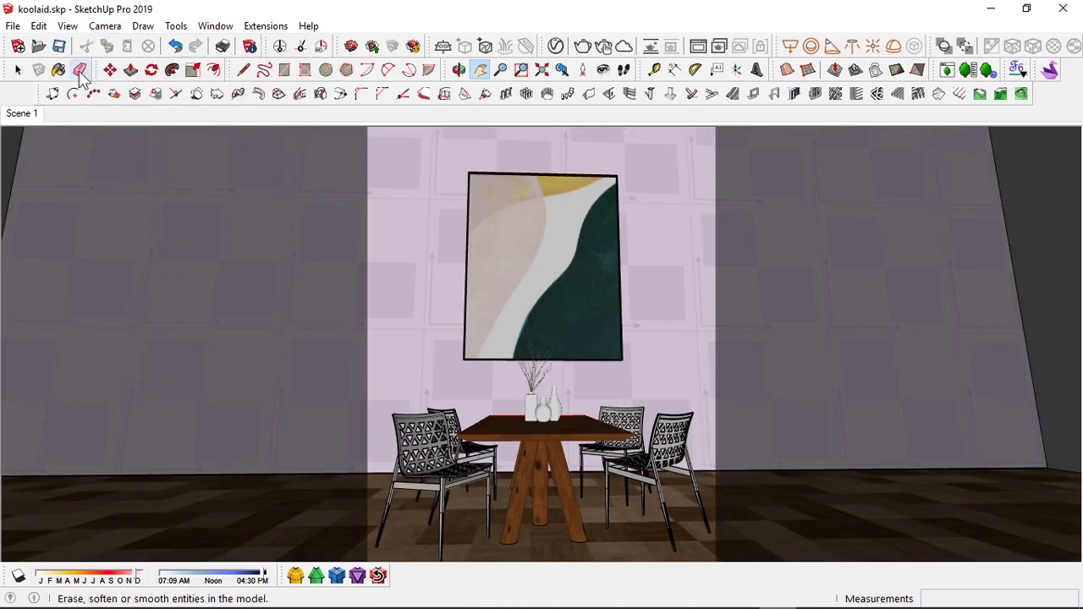
pyautogui.moveTo(507, 474); pyautogui.dragTo(605, 489, button='middle')
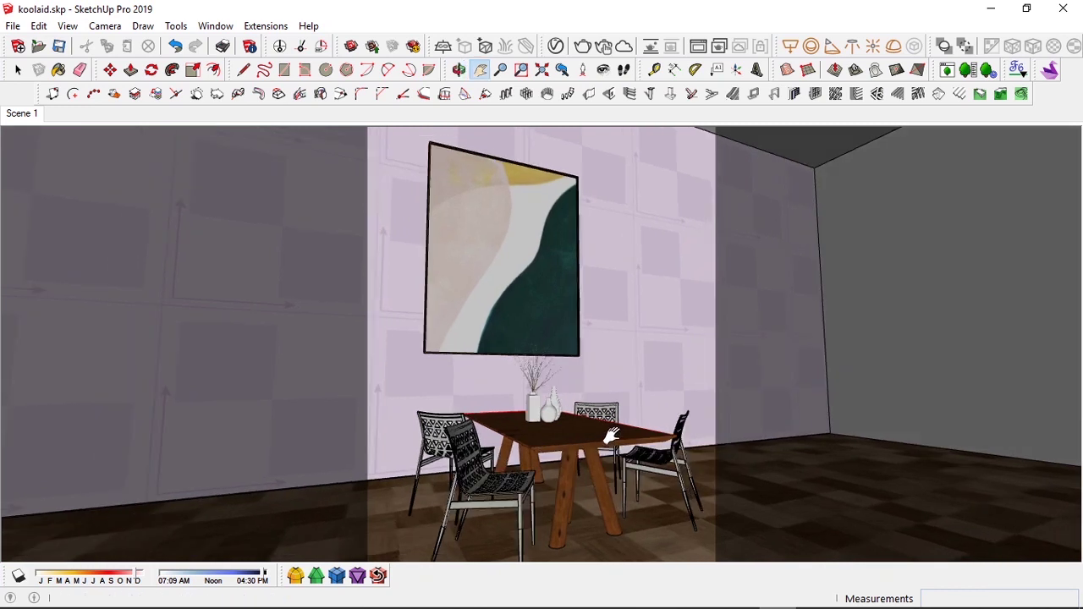
pyautogui.click(119, 29)
pyautogui.click(193, 138)
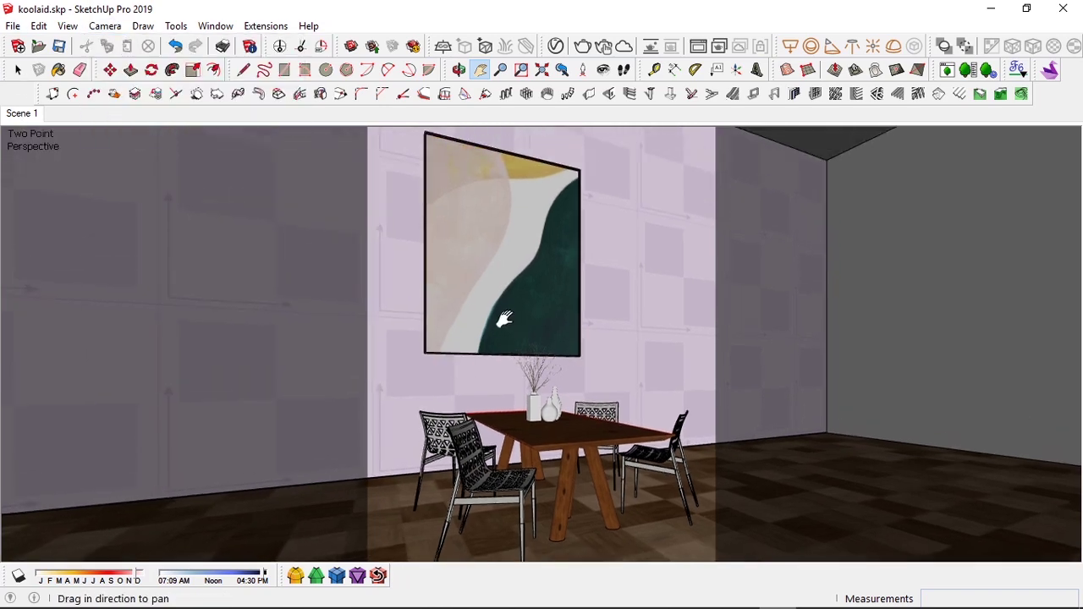
# - Switch the angled dining view to regular perspective and pan it slightly
pyautogui.click(105, 26)
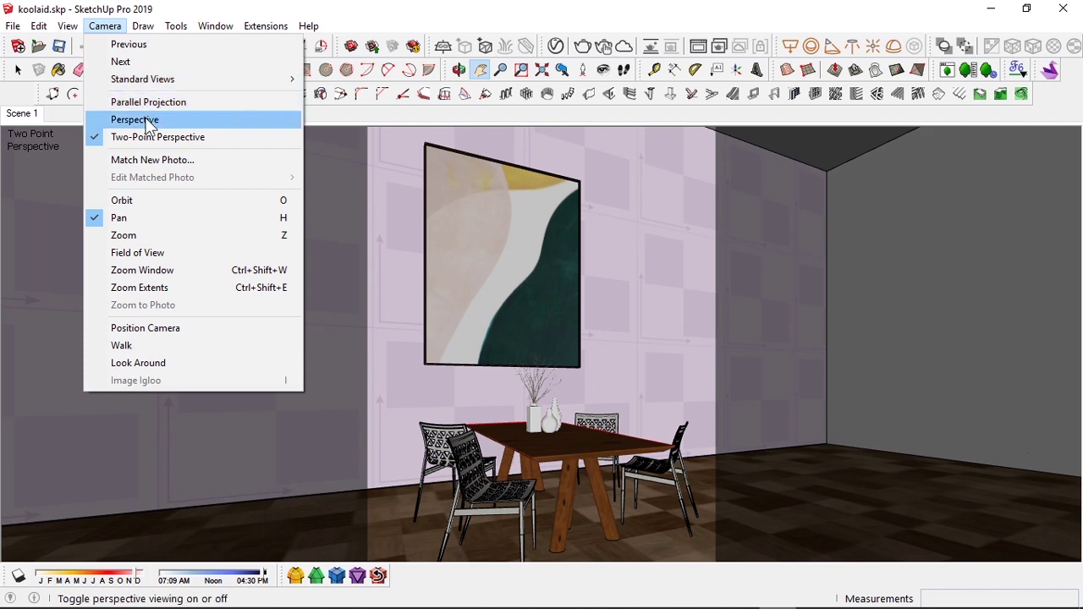
pyautogui.click(147, 124)
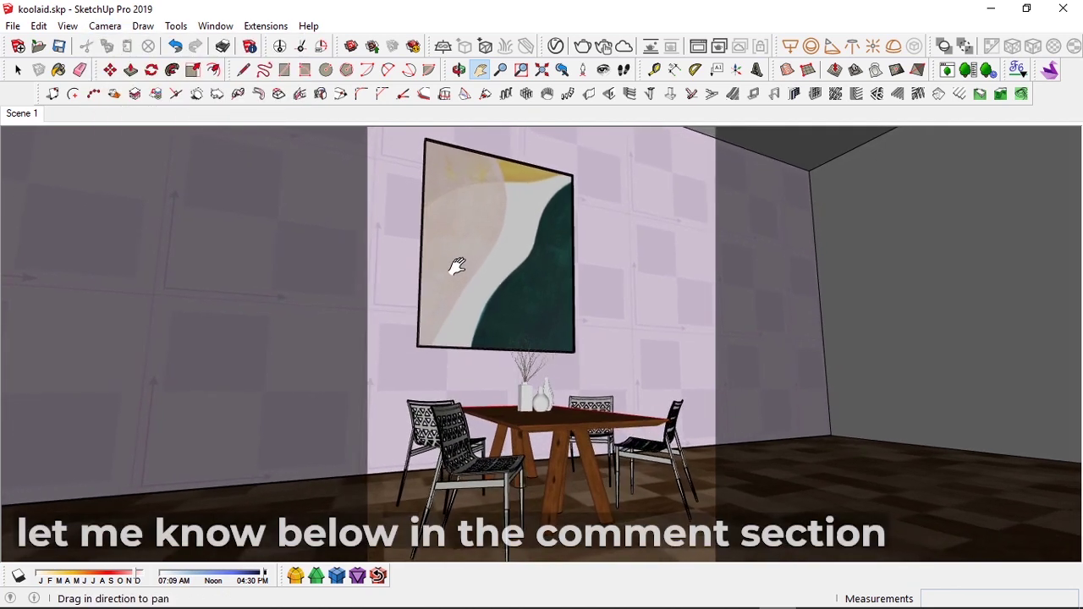
pyautogui.moveTo(457, 267); pyautogui.dragTo(459, 262)
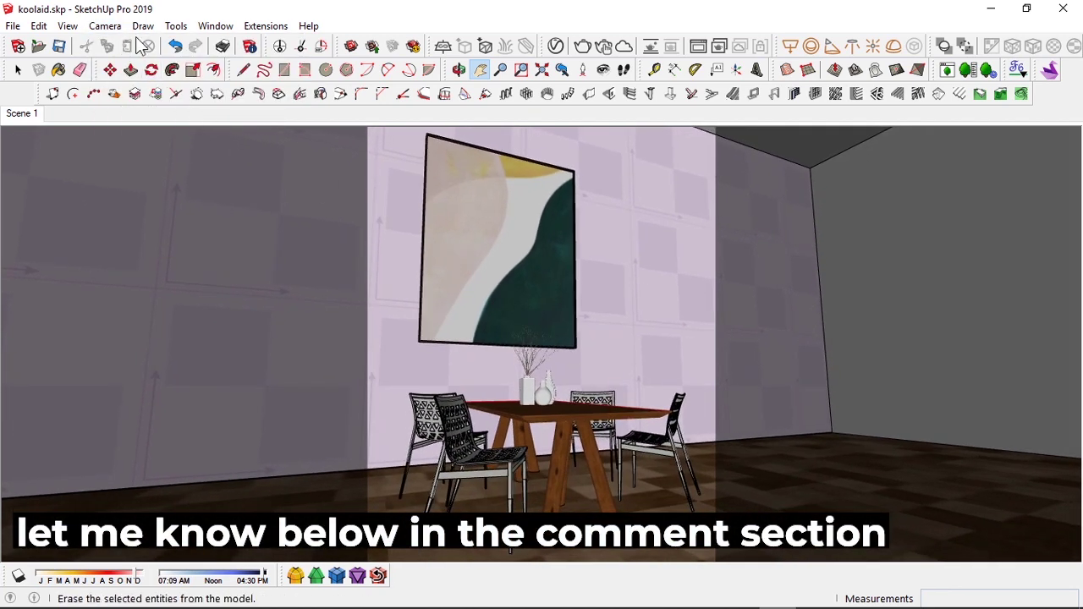
# - Set the angled dining view to two-point perspective again and pan to reframe the painting and table
pyautogui.click(105, 25)
pyautogui.click(158, 137)
pyautogui.moveTo(447, 239)
pyautogui.mouseDown()
pyautogui.moveTo(445, 302)
pyautogui.moveTo(454, 292)
pyautogui.mouseUp()
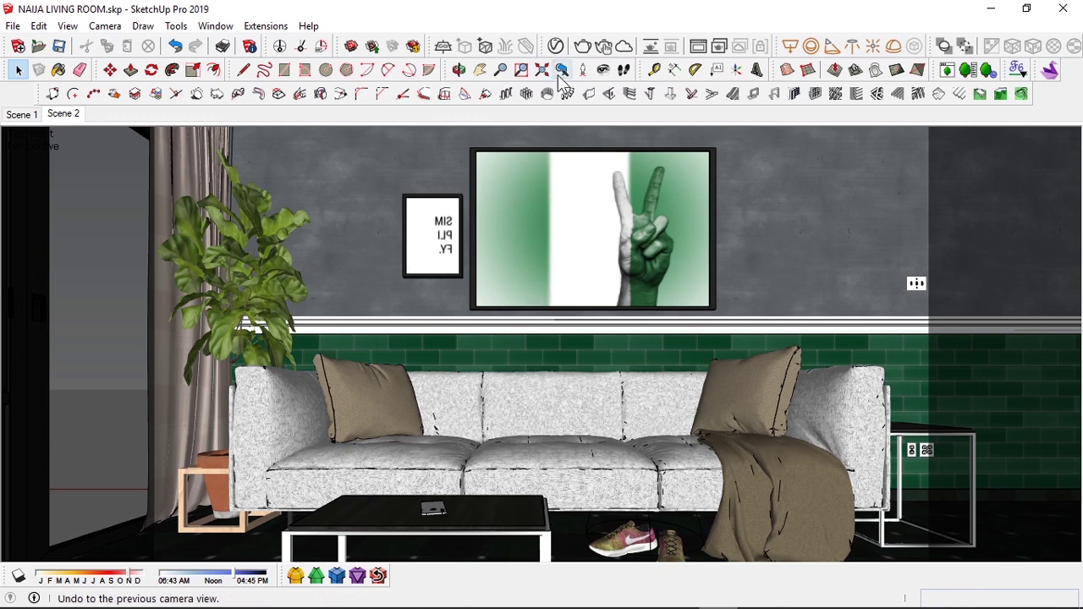
# - Use Look Around in the living room model to set the camera's eye height to 1700 mm
pyautogui.click(602, 70)
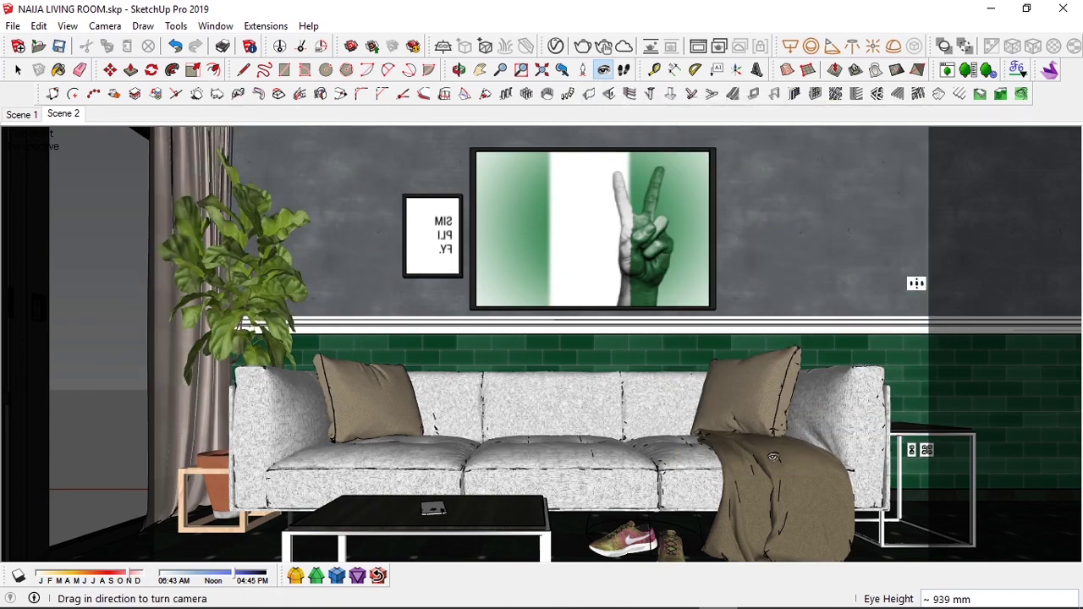
pyautogui.write('1700')
pyautogui.press('Return')
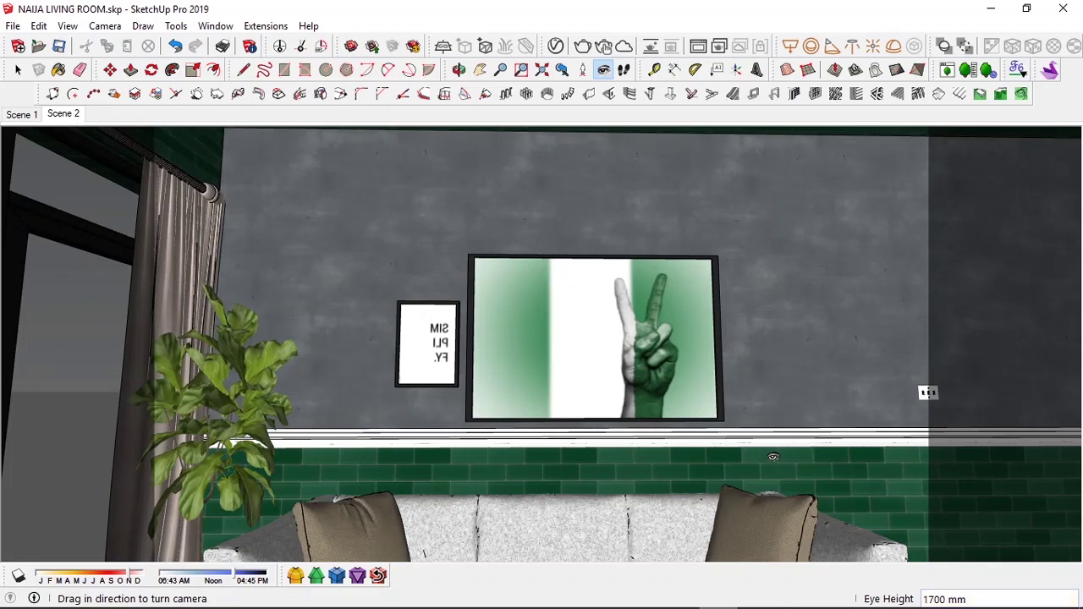
# - Zoom out, pan and orbit to frame the whole sofa, coffee table and TV wall from the raised camera
pyautogui.press('z')
pyautogui.moveTo(511, 394); pyautogui.dragTo(551, 446)
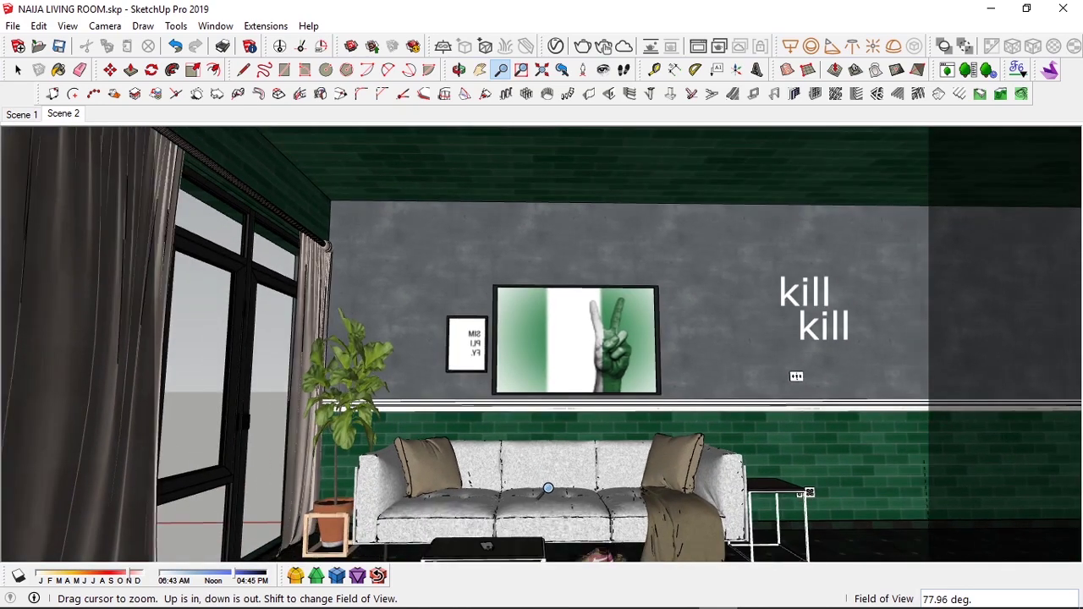
pyautogui.press('h')
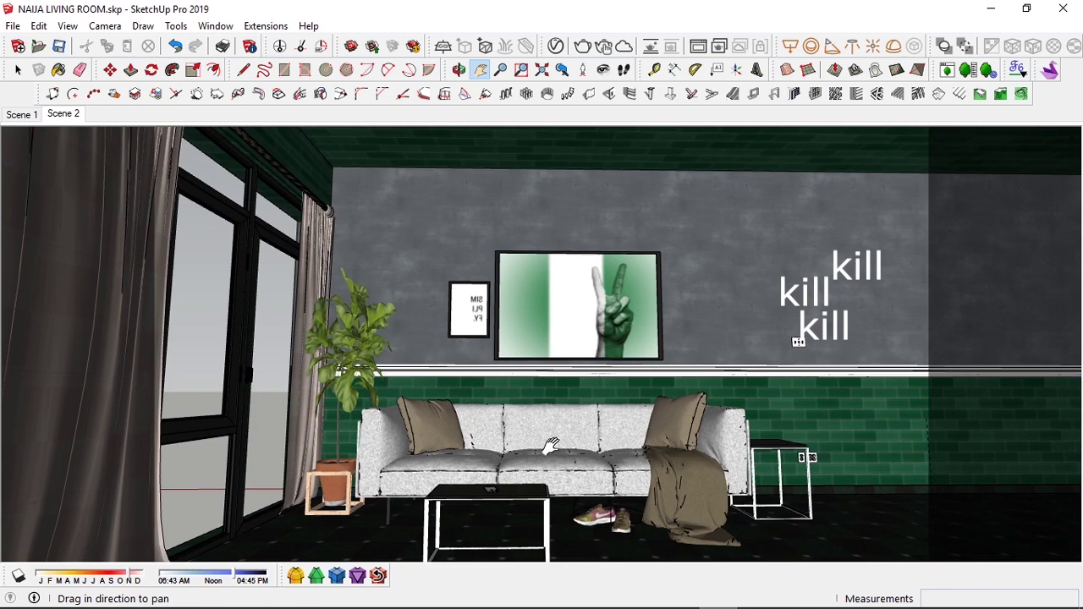
pyautogui.press('space')
pyautogui.moveTo(690, 417); pyautogui.dragTo(660, 449, button='middle')
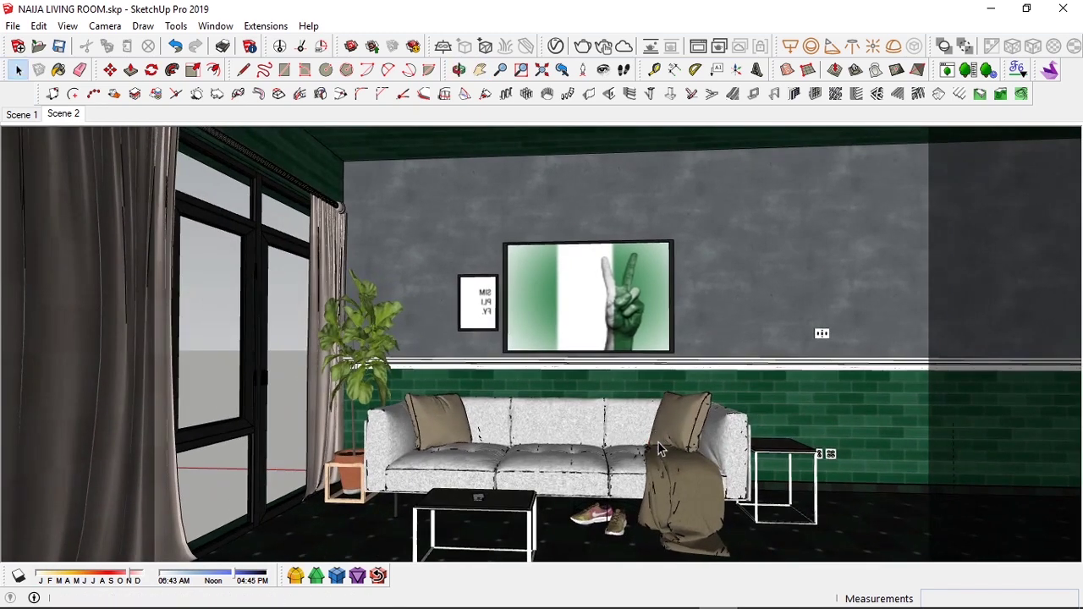
pyautogui.moveTo(560, 419); pyautogui.dragTo(586, 415, button='middle')
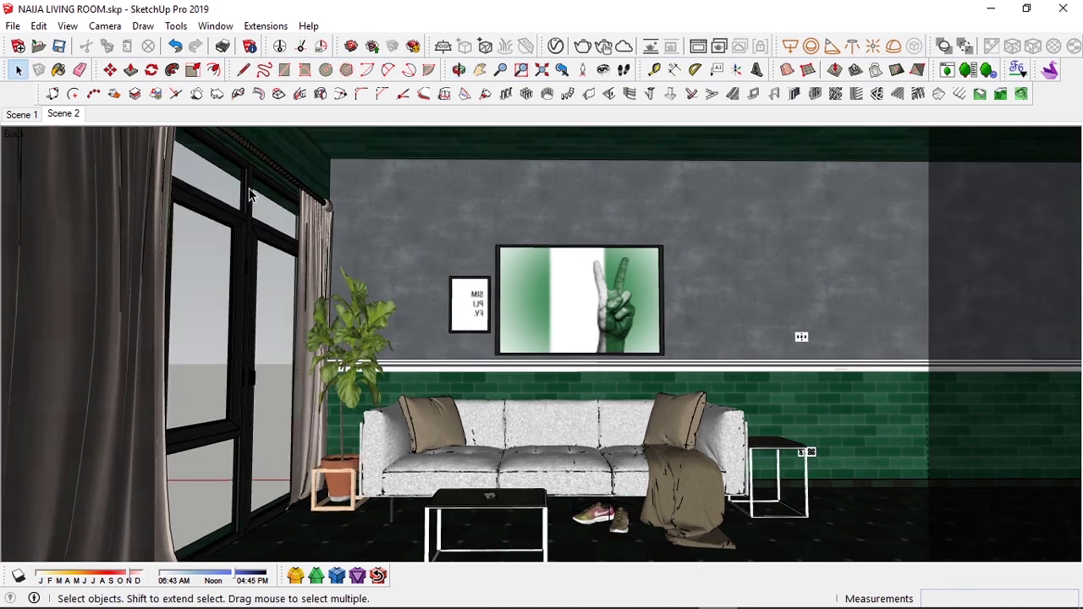
# - Restore Scene 2 and set the Look Around eye height to 1700 mm
pyautogui.click(61, 114)
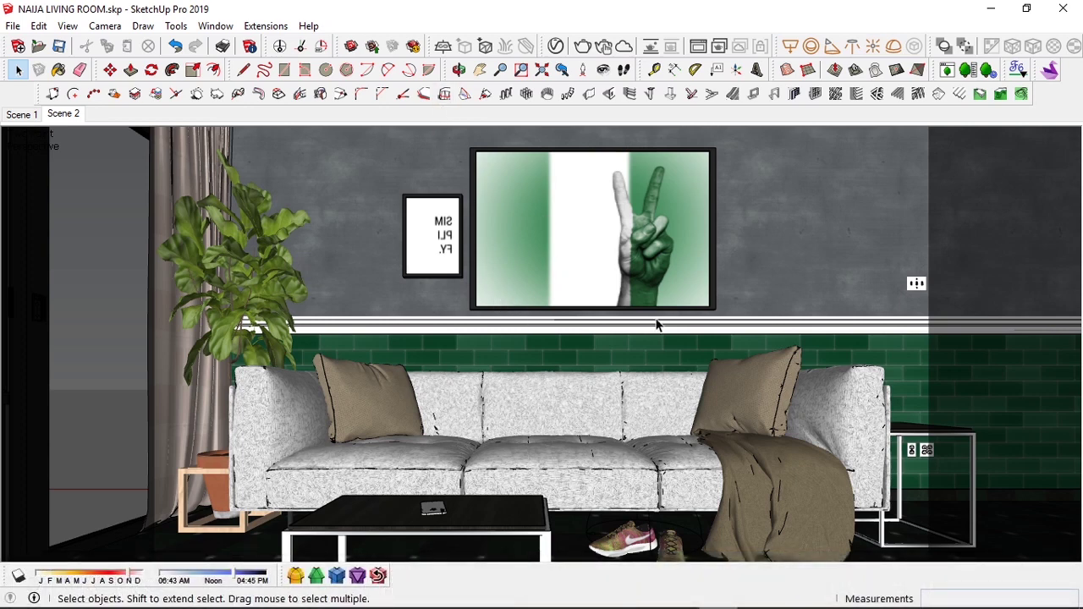
pyautogui.click(604, 72)
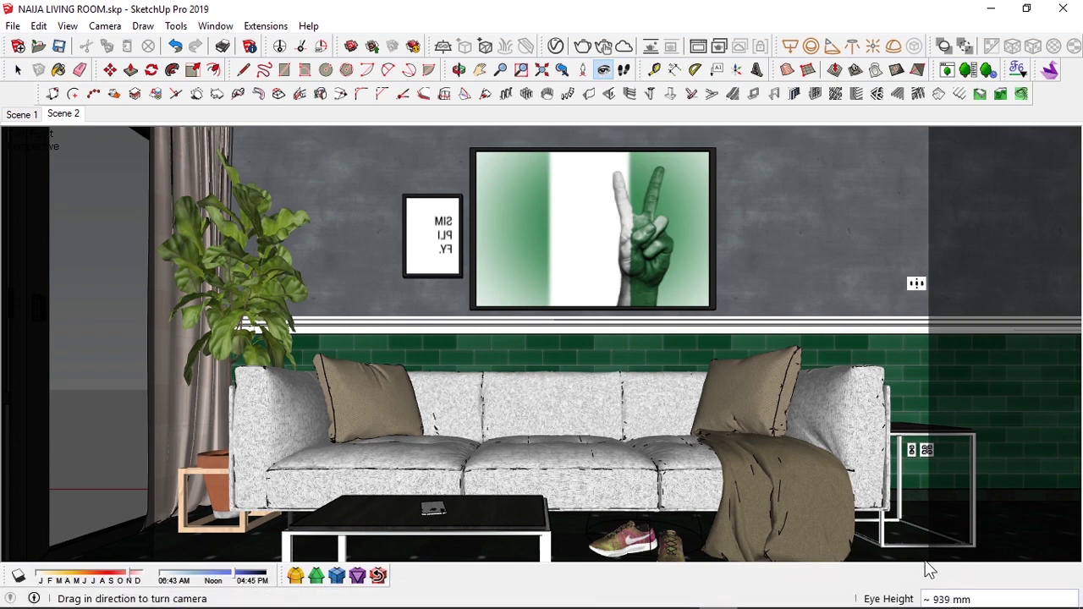
pyautogui.write('1023')
pyautogui.press('Return')
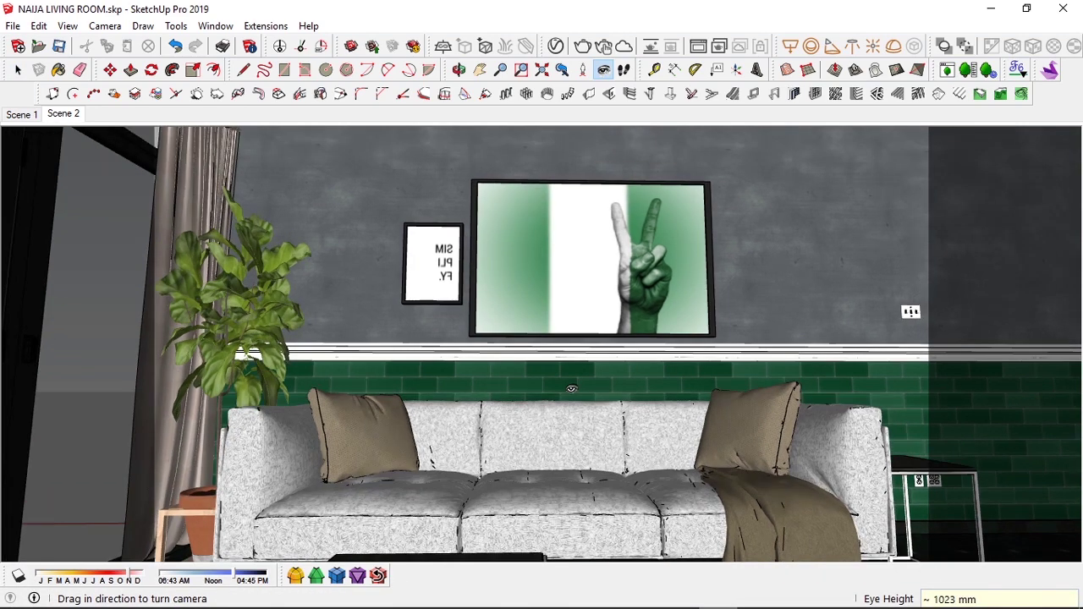
pyautogui.write('1700')
pyautogui.press('Return')
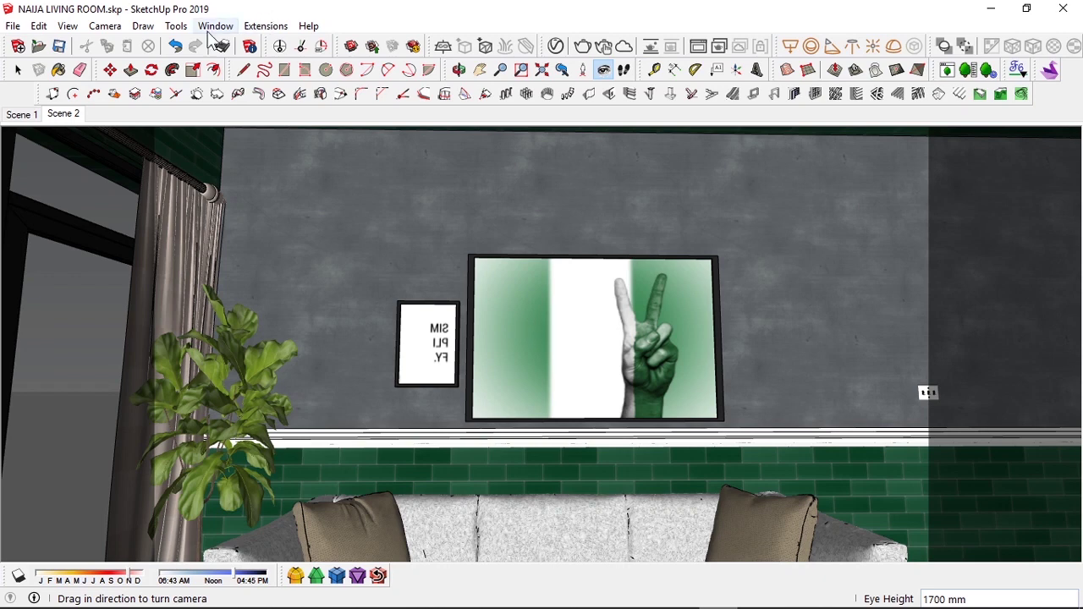
# - Set the raised Scene 2 view to two-point perspective, reframe the whole sofa below the TV, and activate Look Around
pyautogui.click(108, 27)
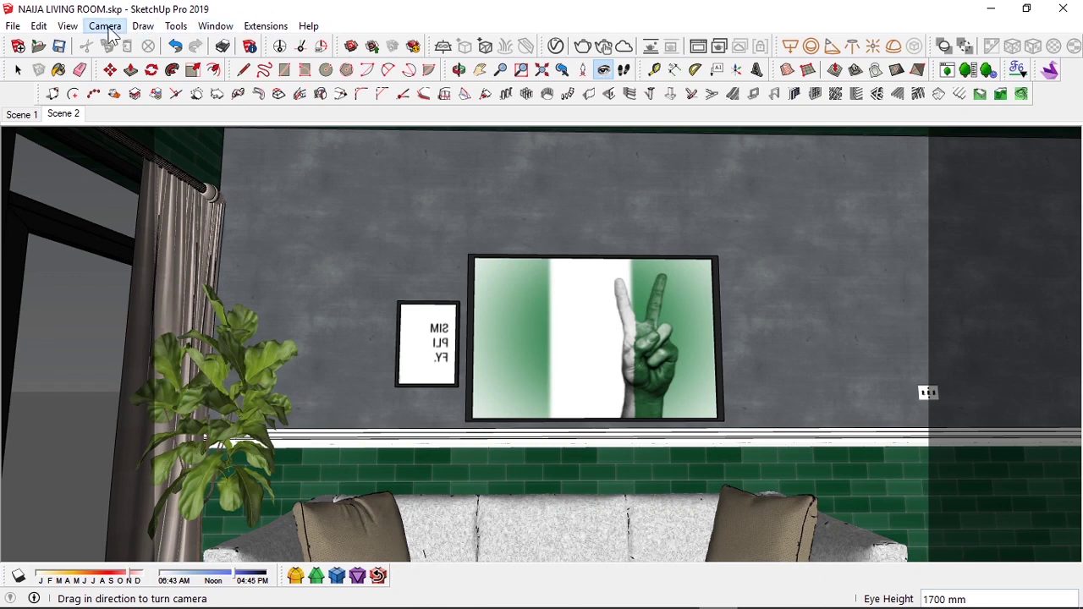
pyautogui.click(145, 139)
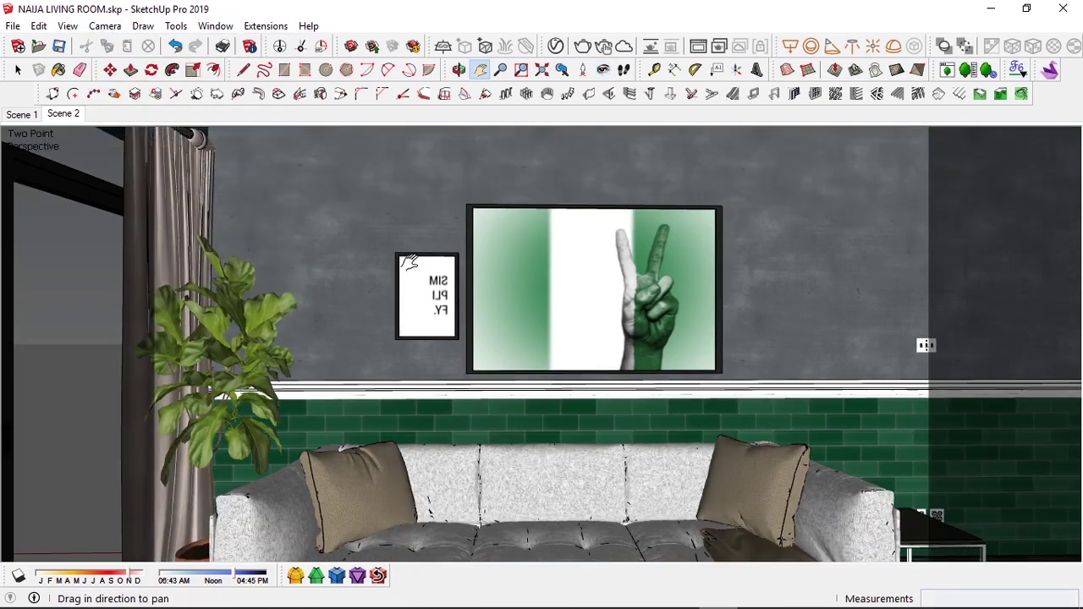
pyautogui.moveTo(491, 339); pyautogui.dragTo(516, 303)
pyautogui.scroll(-3, 497, 357)
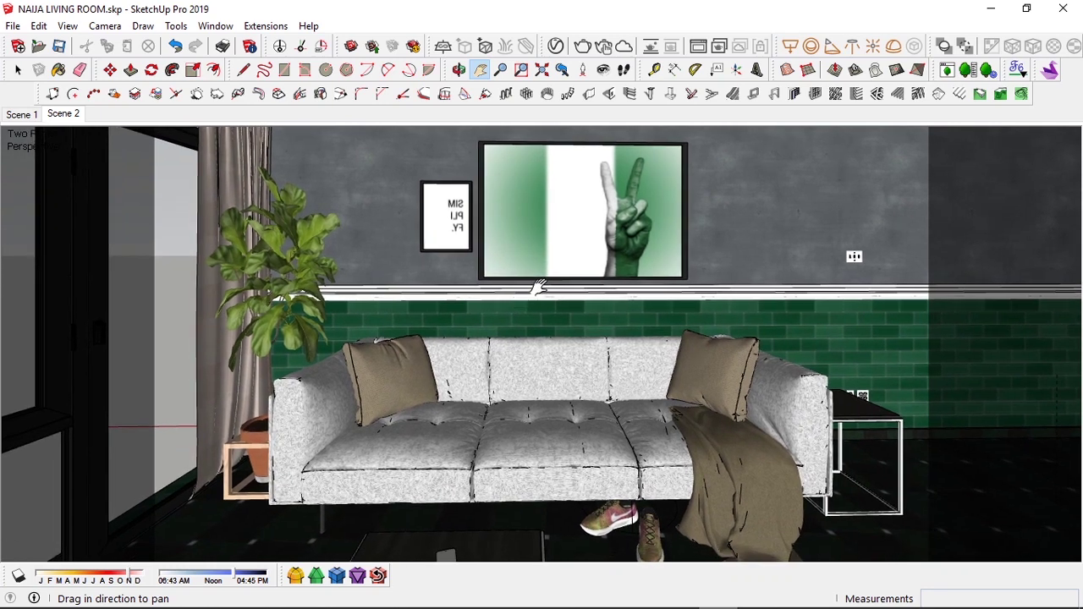
pyautogui.click(603, 70)
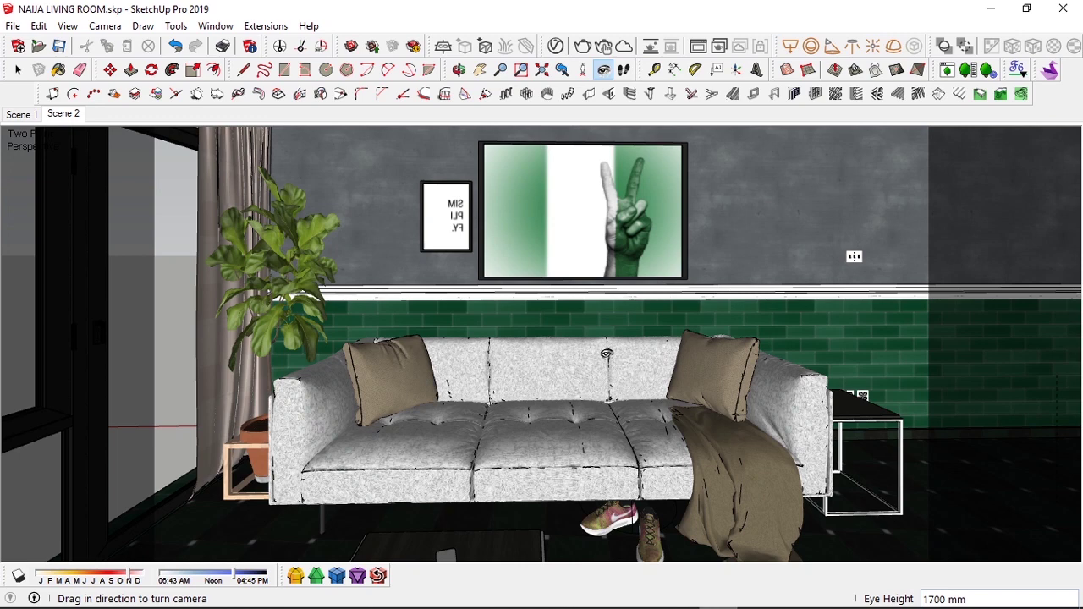
# - Restore Scene 2 and orbit to an angled view of the sofa, coffee table and TV wall
pyautogui.click(72, 118)
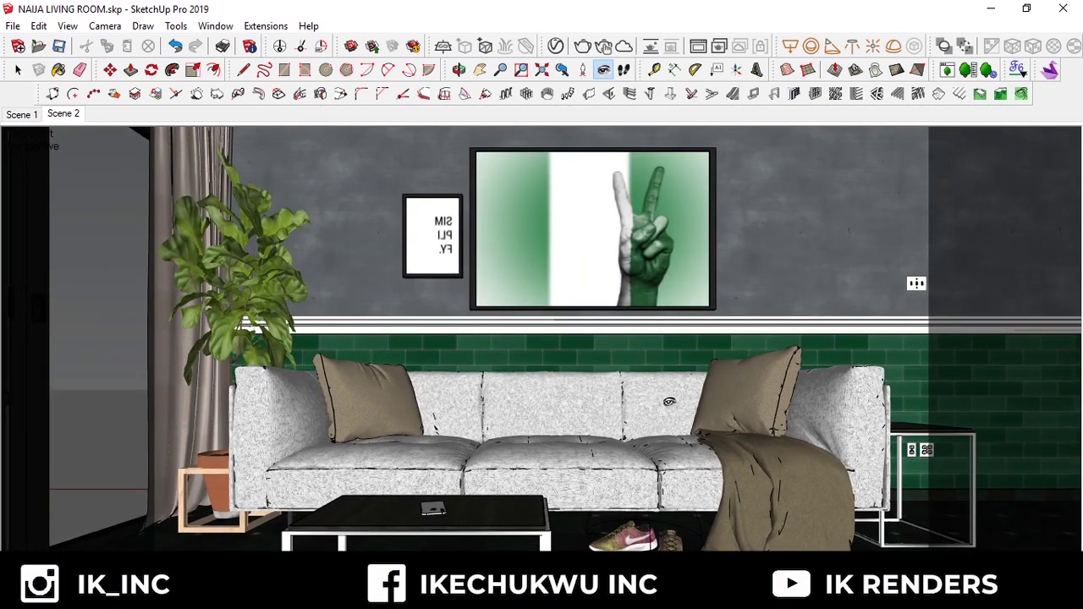
pyautogui.press('o')
pyautogui.moveTo(742, 428); pyautogui.dragTo(635, 427)
pyautogui.moveTo(634, 427); pyautogui.dragTo(550, 435, button='middle')
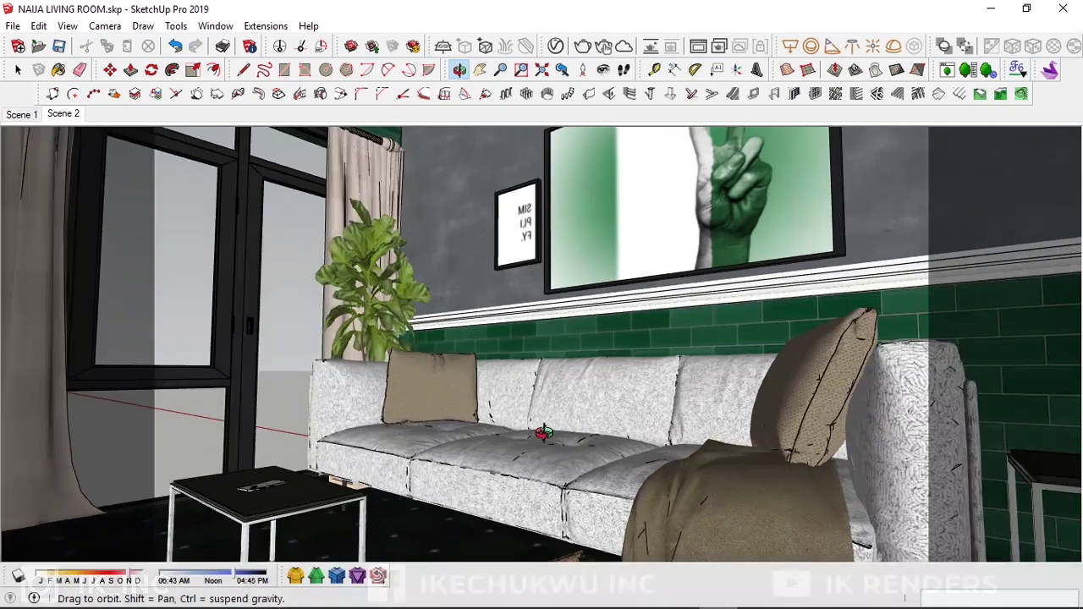
pyautogui.moveTo(551, 435); pyautogui.dragTo(554, 432)
pyautogui.moveTo(553, 431); pyautogui.dragTo(534, 427, button='middle')
# - Set the angled sofa view to two-point perspective, shift the framing slightly, and check its eye height with Look Around
pyautogui.click(105, 25)
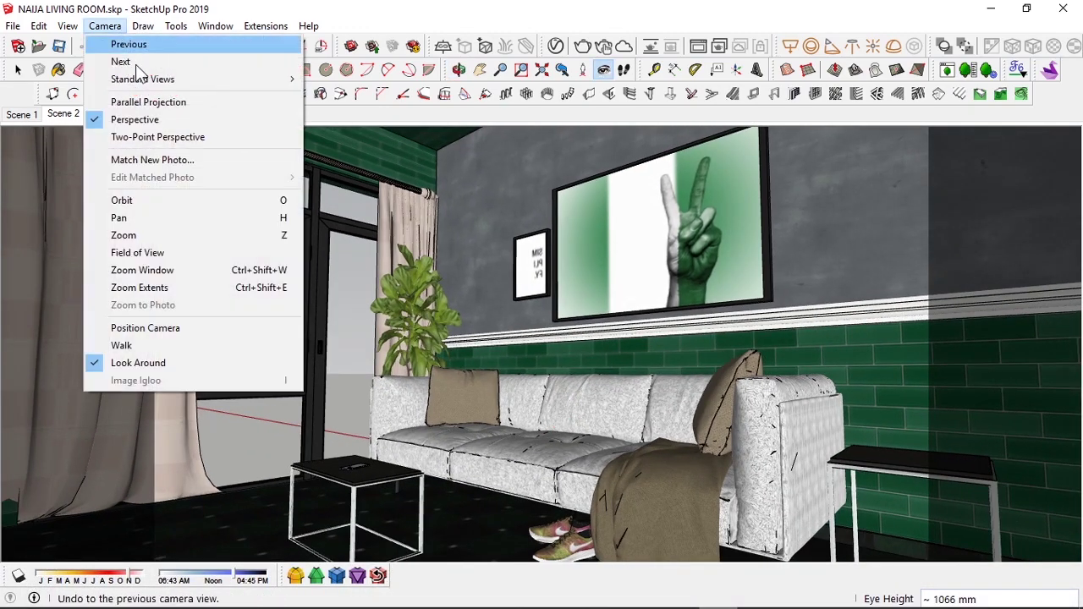
pyautogui.click(154, 138)
pyautogui.moveTo(582, 328); pyautogui.dragTo(530, 340)
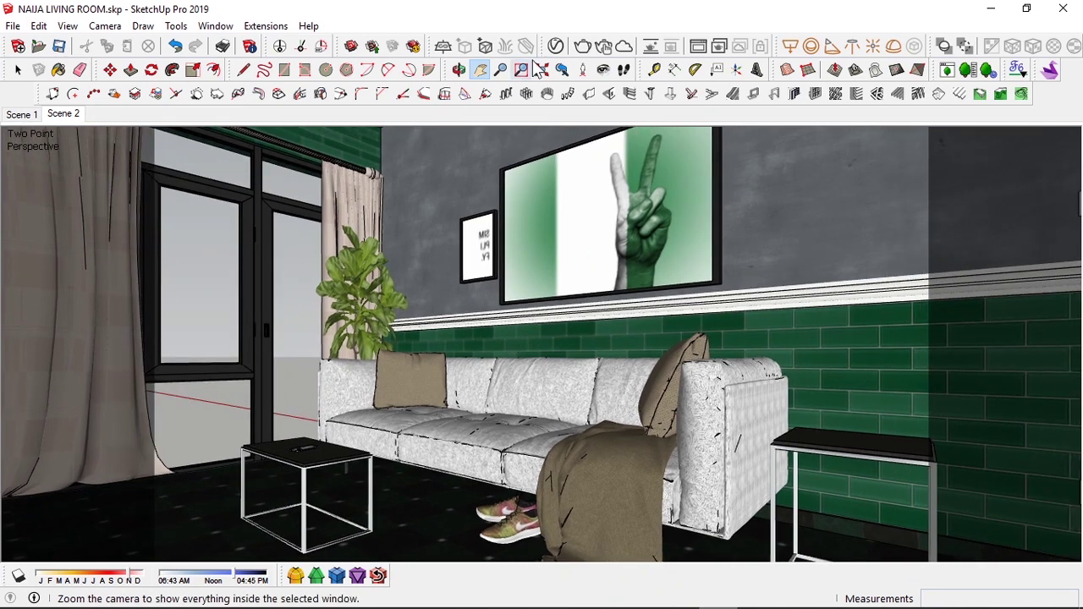
pyautogui.click(604, 69)
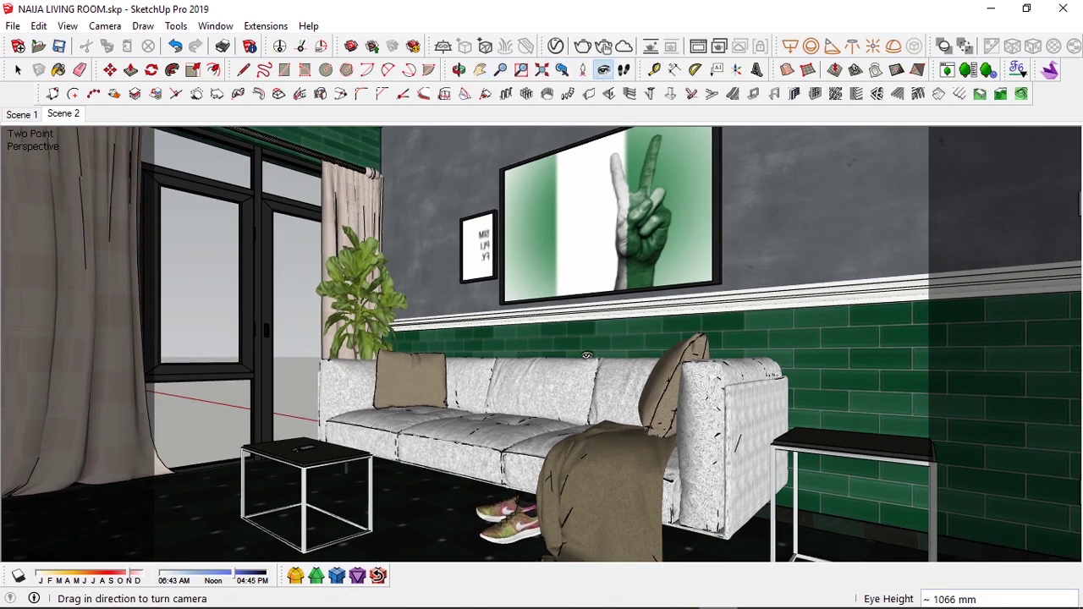
pyautogui.press('h')
pyautogui.moveTo(564, 358); pyautogui.dragTo(570, 355)
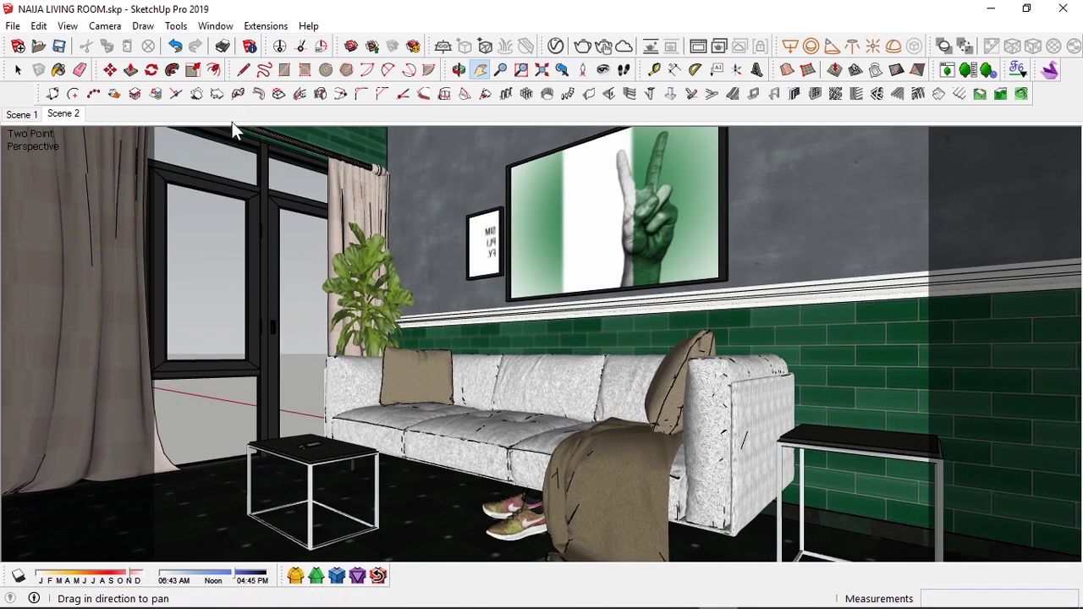
# - Set the eye height of the angled living room view to 1700 mm with Look Around
pyautogui.click(604, 69)
pyautogui.write('1700')
pyautogui.press('Return')
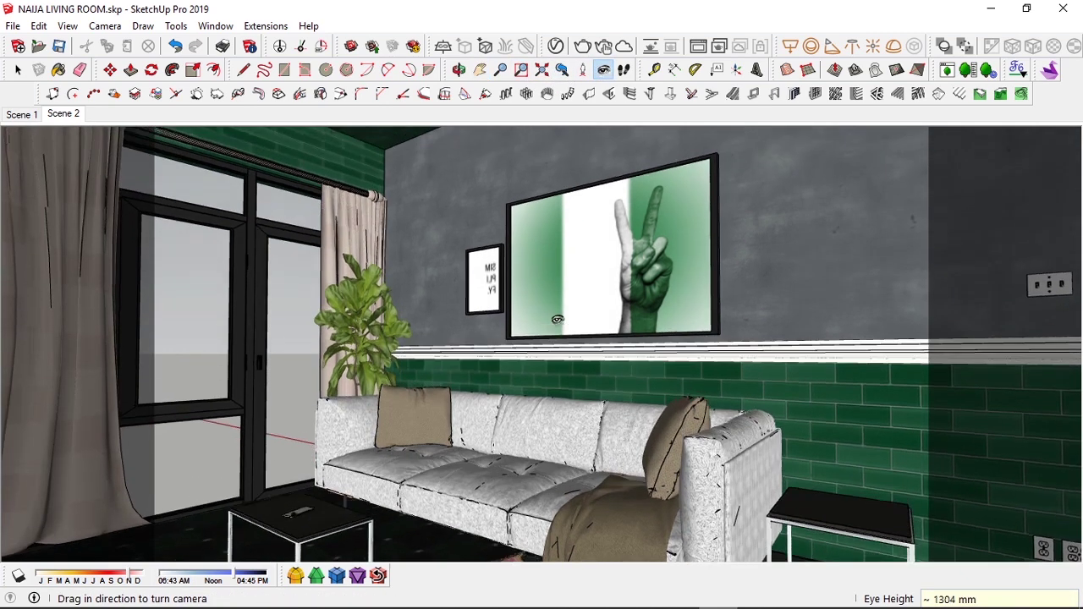
# - Set the raised angled view to two-point perspective and reframe it to include the sofa, both tables and the TV
pyautogui.click(118, 26)
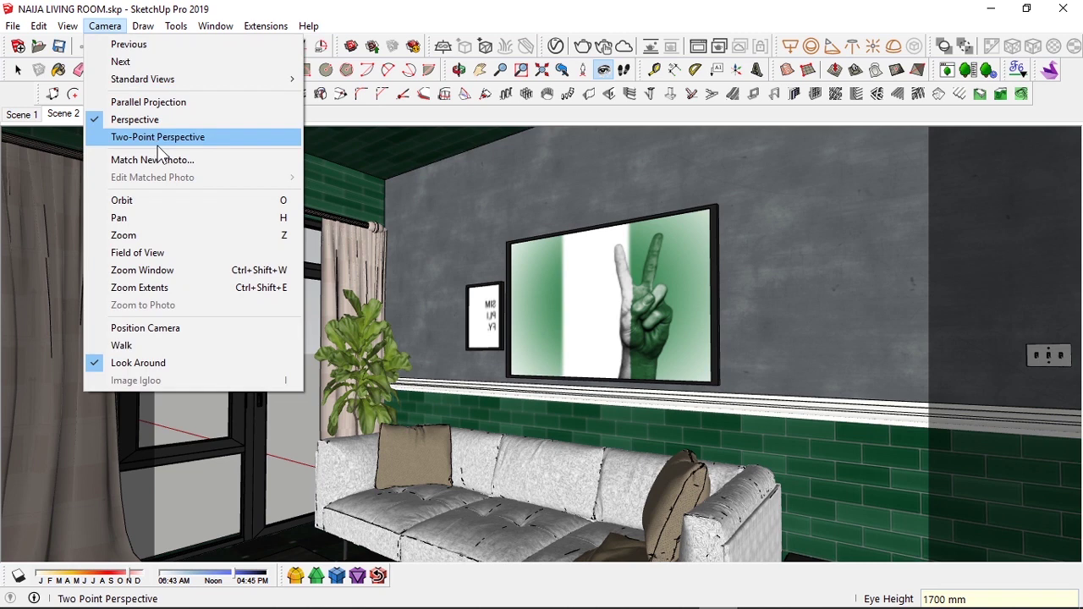
pyautogui.click(156, 140)
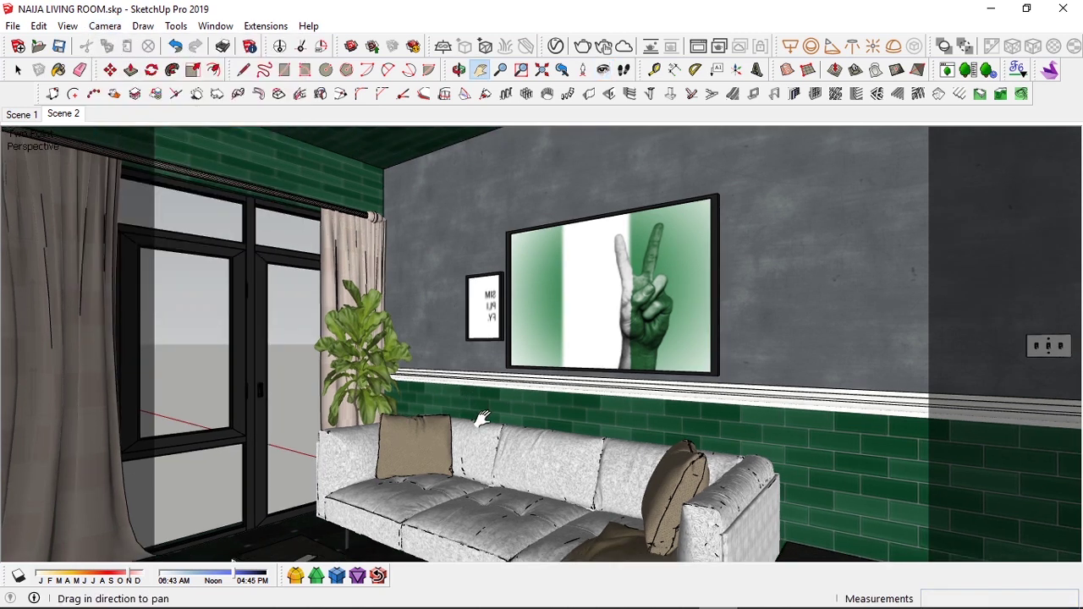
pyautogui.moveTo(481, 419); pyautogui.dragTo(485, 406)
pyautogui.press('z')
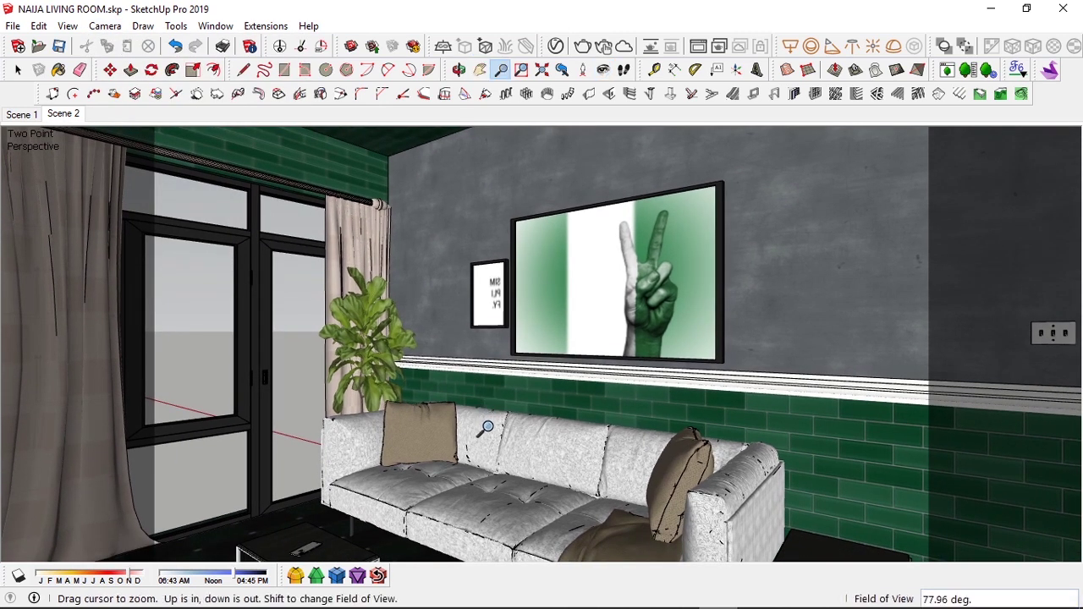
pyautogui.scroll(-3, 485, 442)
pyautogui.press('h')
pyautogui.moveTo(489, 438); pyautogui.dragTo(473, 338)
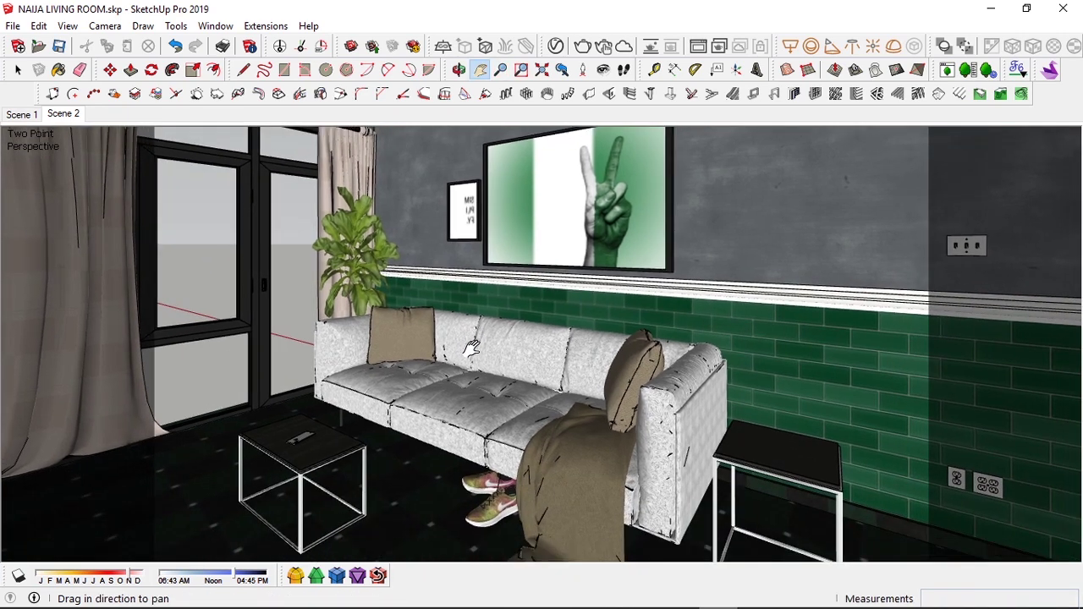
pyautogui.press('space')
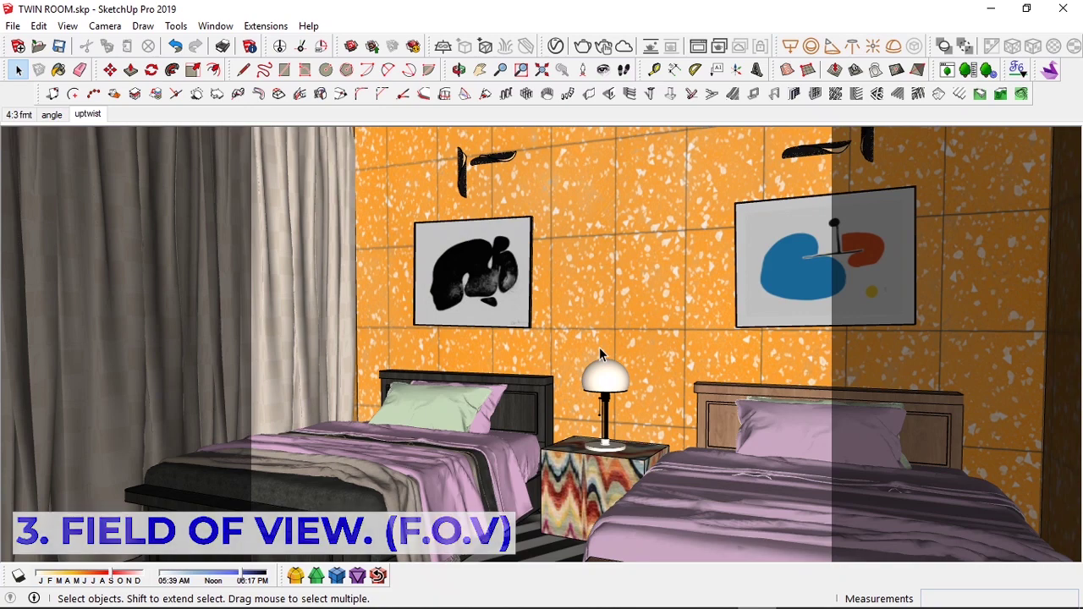
# - Orbit the twin room view and switch it to the standard Front view of both beds
pyautogui.press('o')
pyautogui.moveTo(599, 354); pyautogui.dragTo(547, 370)
pyautogui.press('F3')
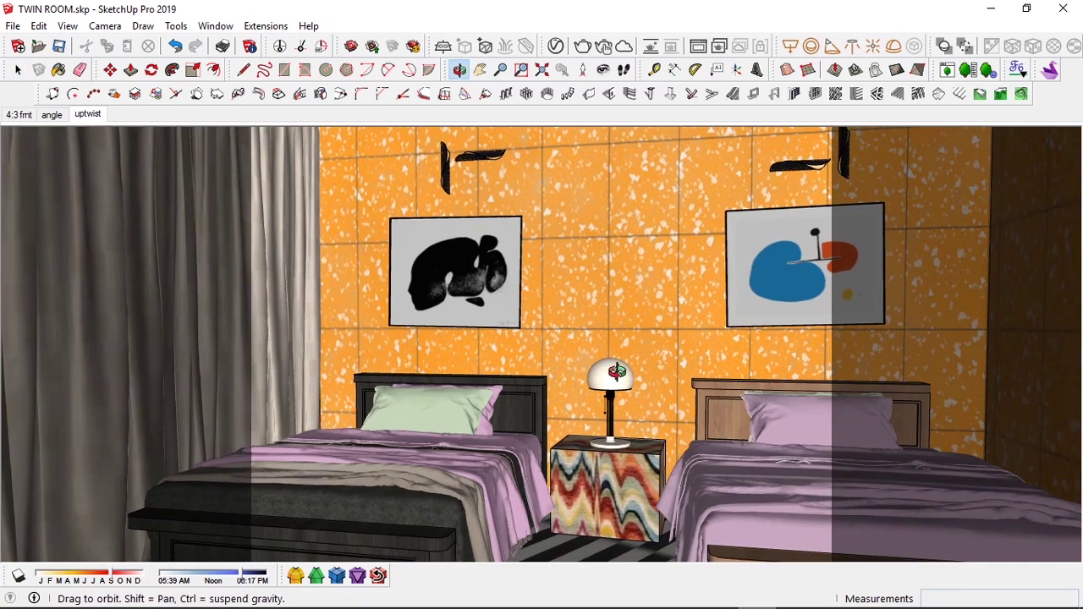
pyautogui.press('space')
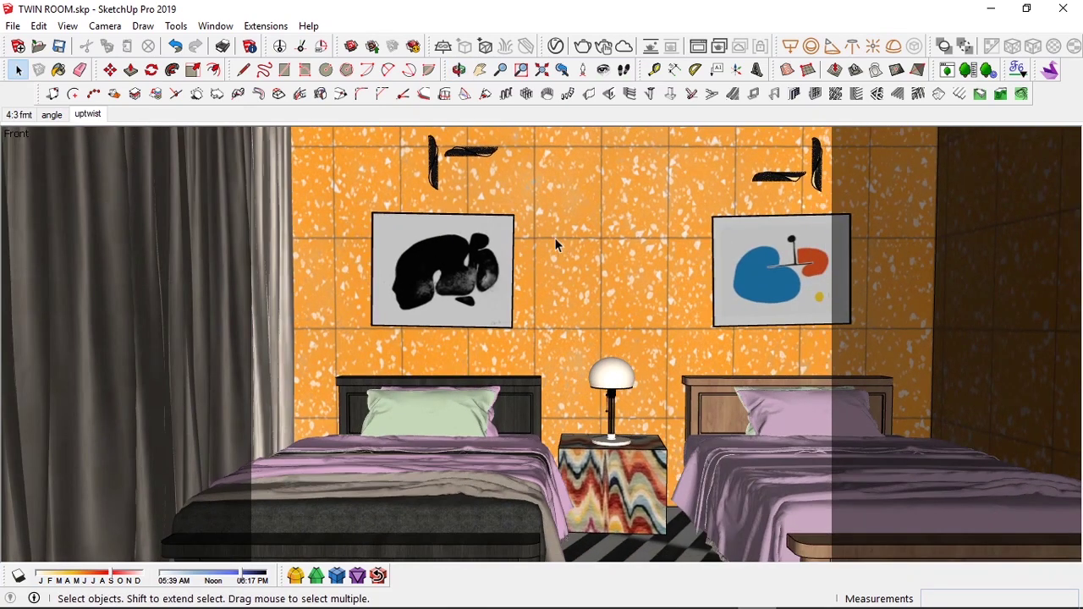
# - Orbit the twin room from the Front view to an angled view of both beds and the nightstand
pyautogui.press('o')
pyautogui.moveTo(805, 471)
pyautogui.mouseDown()
pyautogui.moveTo(684, 476)
pyautogui.moveTo(945, 476)
pyautogui.moveTo(940, 488)
pyautogui.moveTo(876, 496)
pyautogui.moveTo(815, 489)
pyautogui.mouseUp()
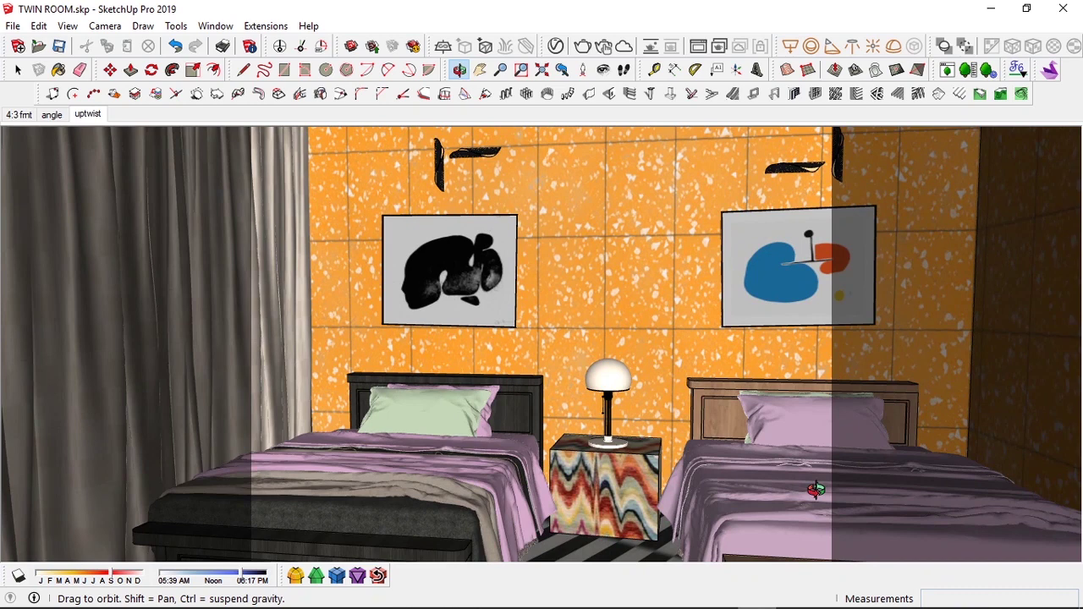
pyautogui.press('space')
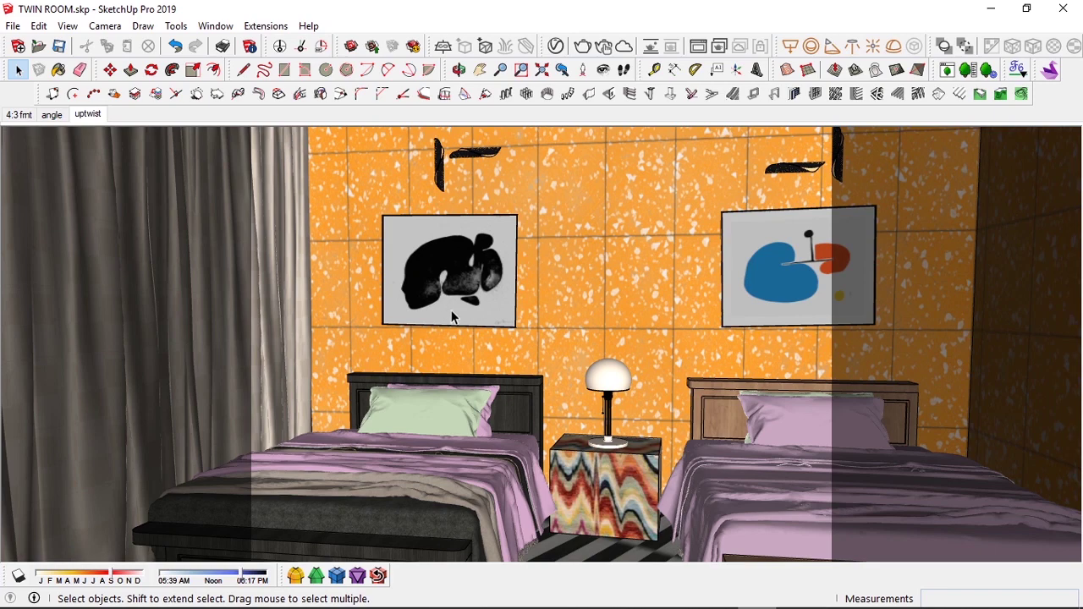
pyautogui.moveTo(459, 316); pyautogui.dragTo(517, 321, button='middle')
pyautogui.moveTo(678, 373); pyautogui.dragTo(598, 354, button='middle')
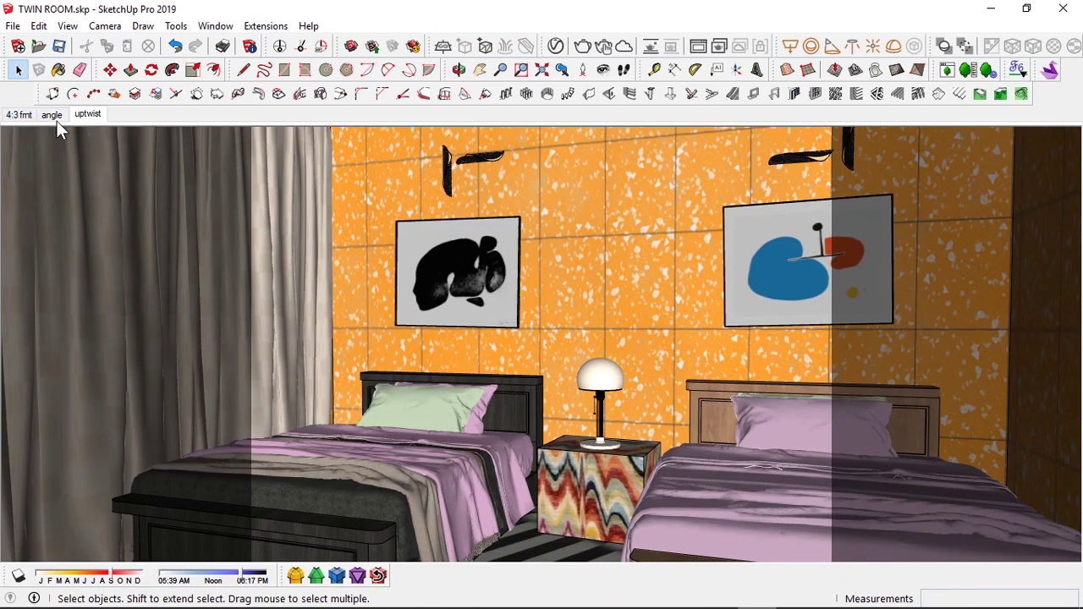
pyautogui.click(105, 26)
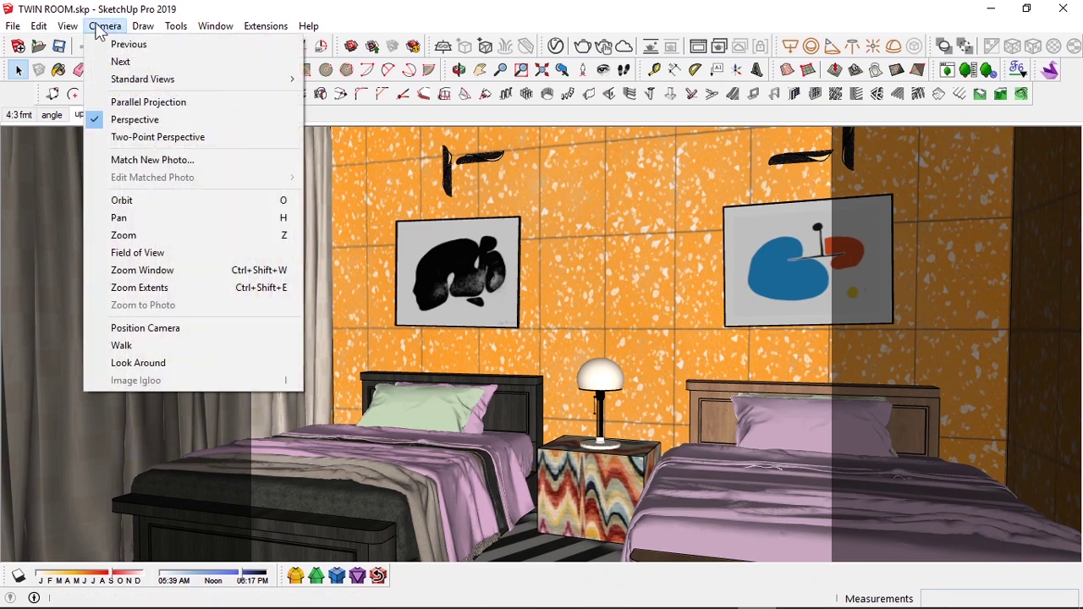
pyautogui.moveTo(68, 25)
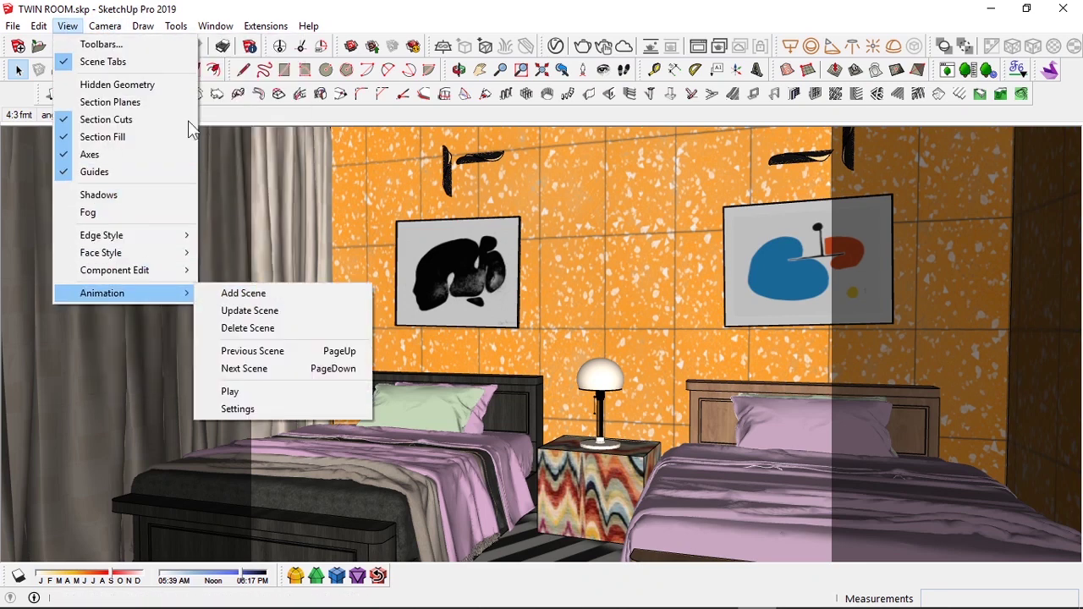
pyautogui.click(220, 133)
# - Restore the 4:3 fmt scene and check its eye height with Look Around and its field of view with Zoom
pyautogui.click(22, 115)
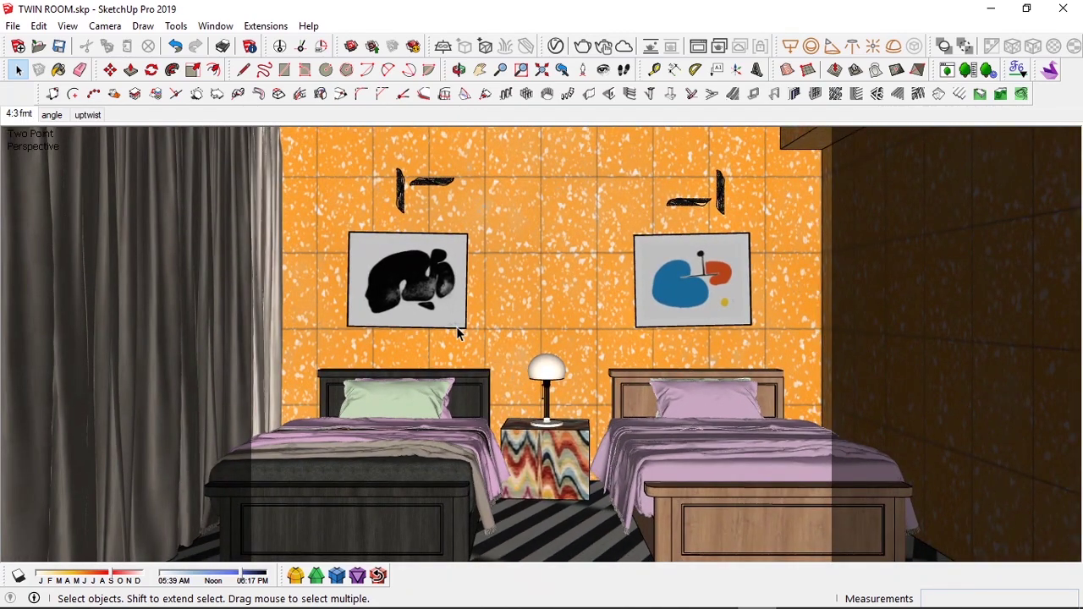
pyautogui.click(604, 69)
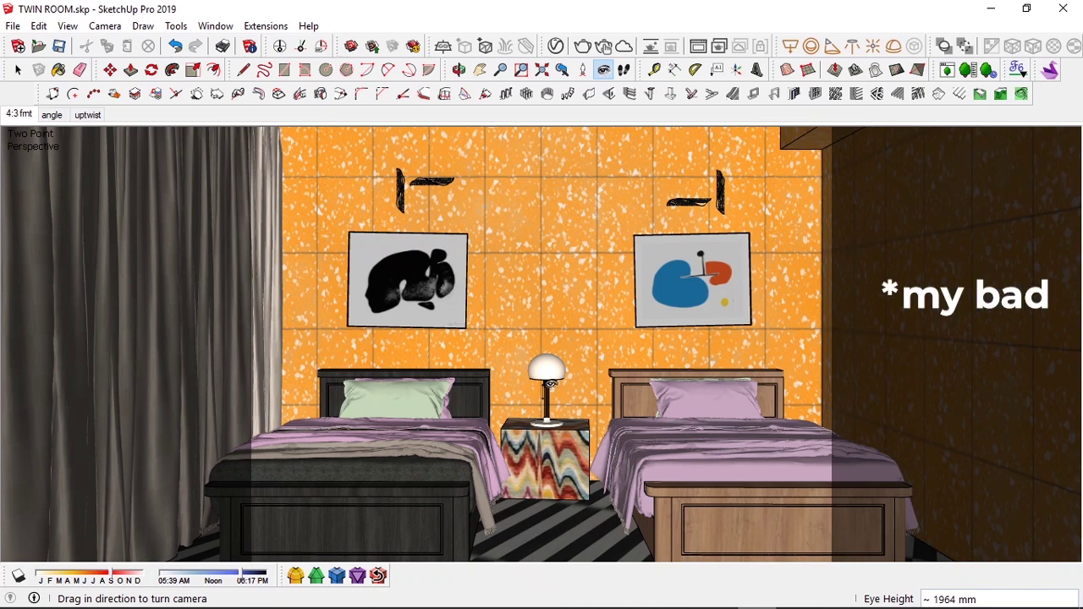
pyautogui.press('space')
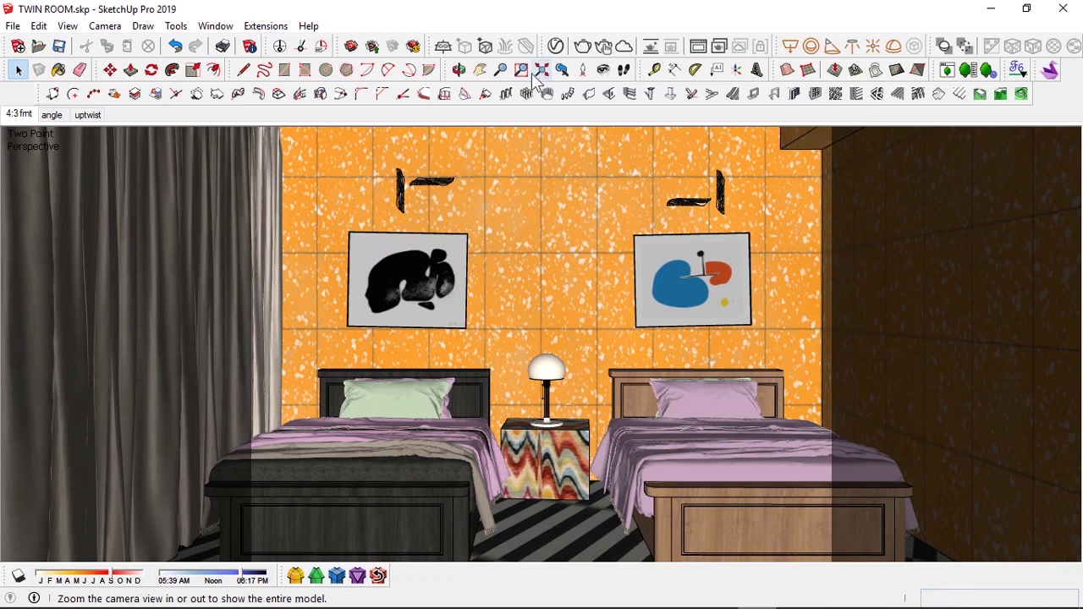
pyautogui.click(501, 71)
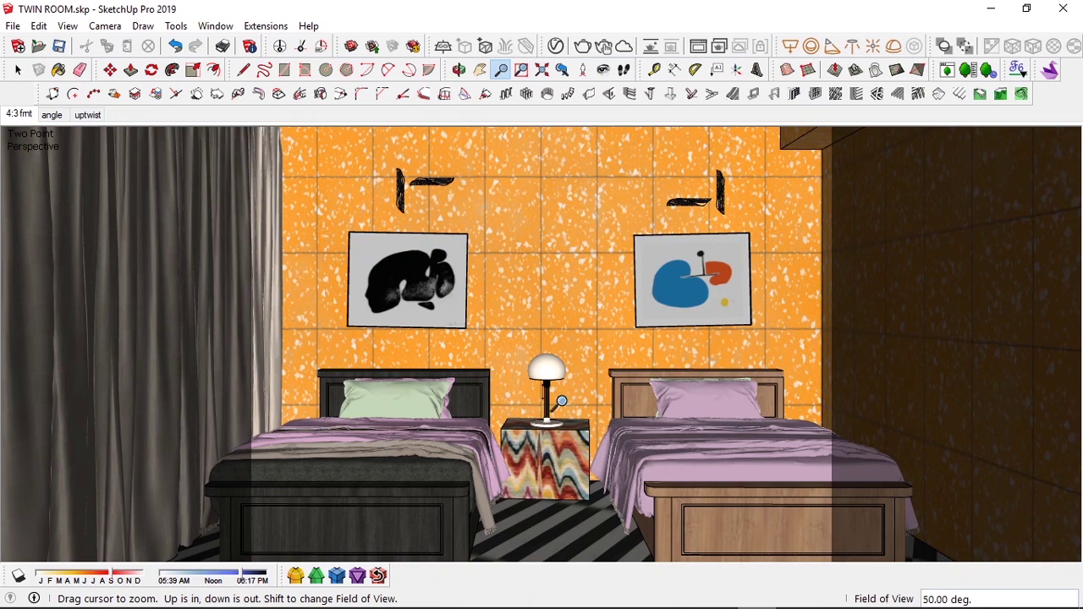
# - Orbit around the twin beds from the 4:3 fmt view to examine the composition from both sides
pyautogui.press('o')
pyautogui.scroll(3, 574, 399)
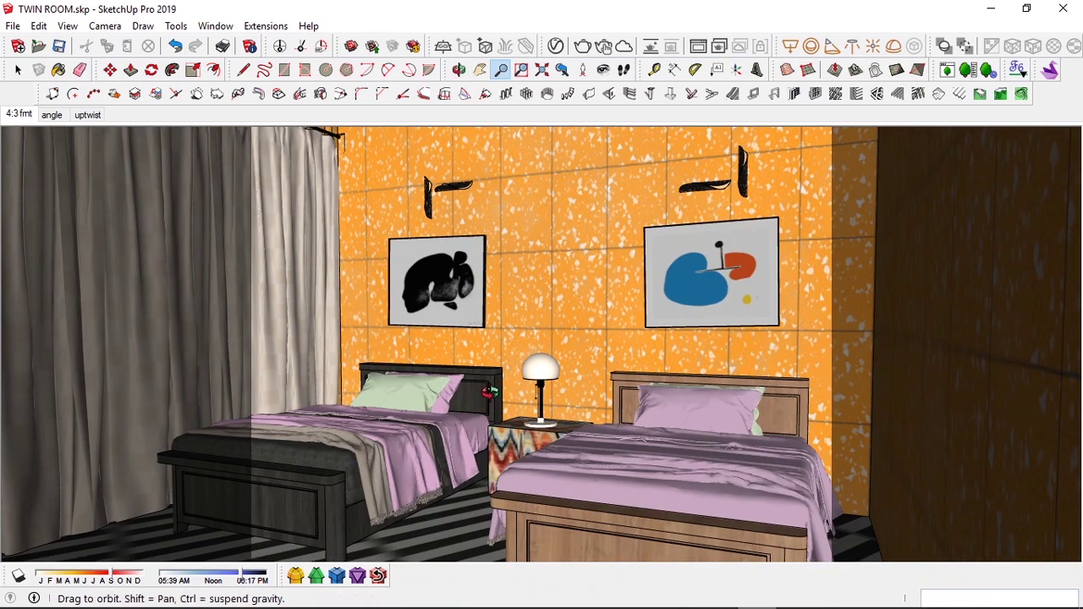
pyautogui.scroll(-3, 487, 394)
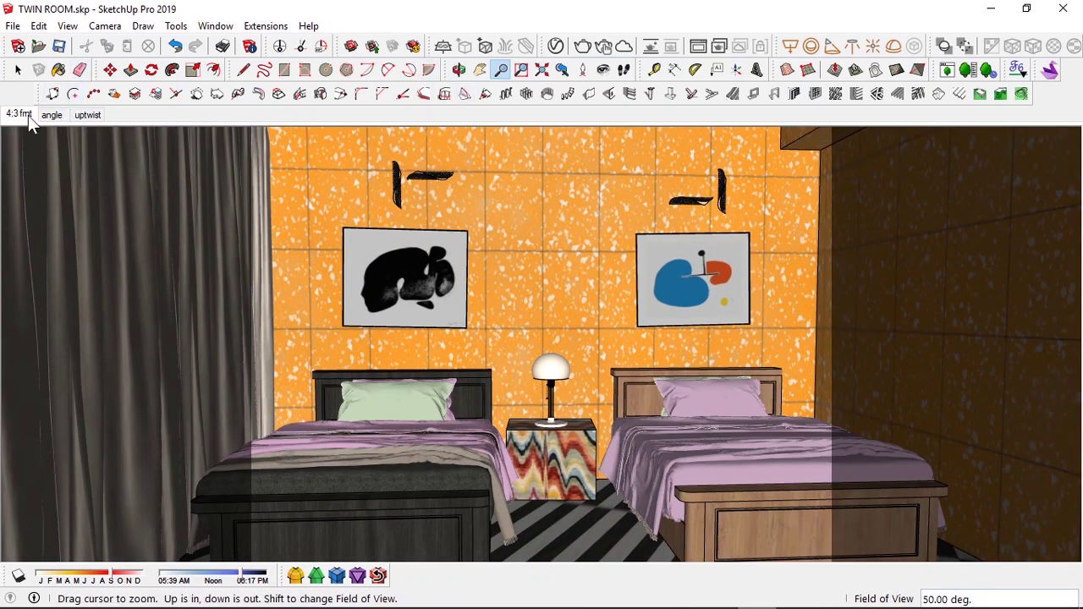
pyautogui.press('o')
pyautogui.scroll(-2, 377, 276)
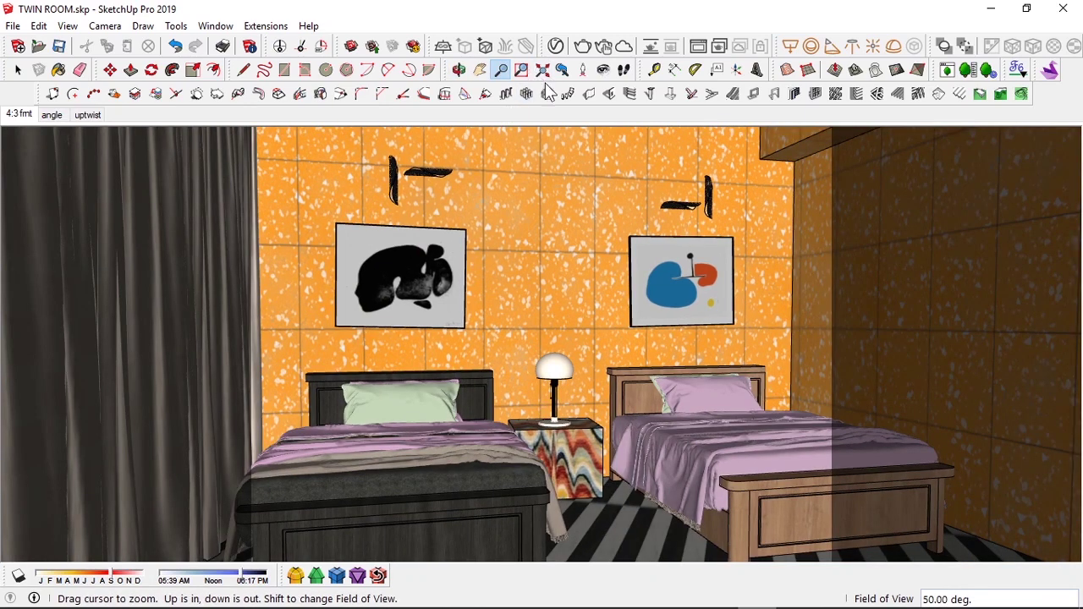
# - Examine the twin room from outside its walls, and move back inside to view the curtains, beds and striped floor
pyautogui.scroll(5, 561, 140)
pyautogui.press('space')
pyautogui.moveTo(596, 221); pyautogui.dragTo(505, 375, button='middle')
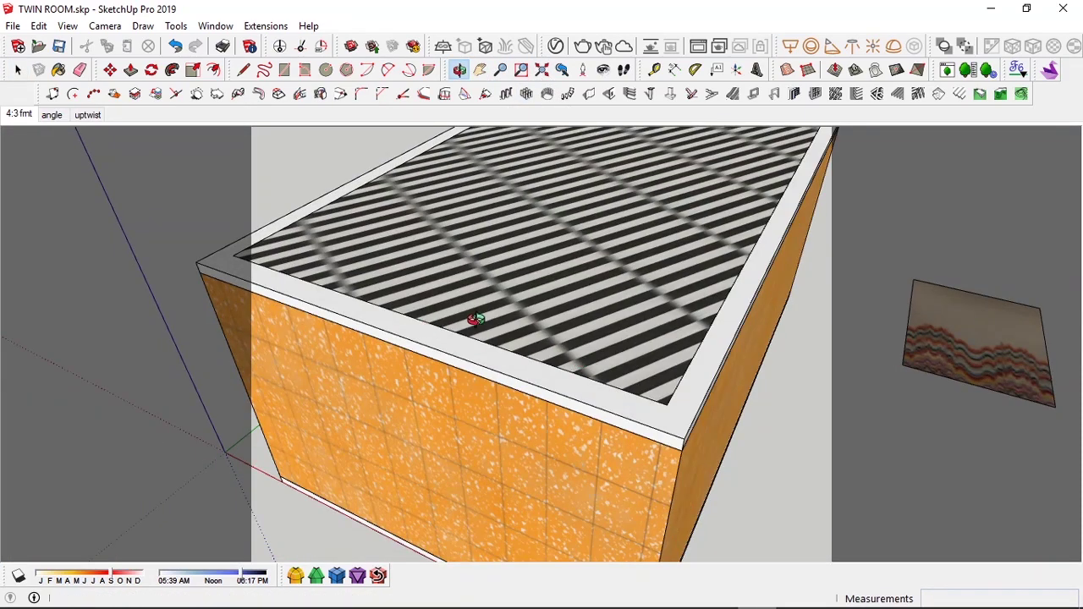
pyautogui.moveTo(576, 334); pyautogui.dragTo(583, 334, button='middle')
pyautogui.scroll(12, 583, 336)
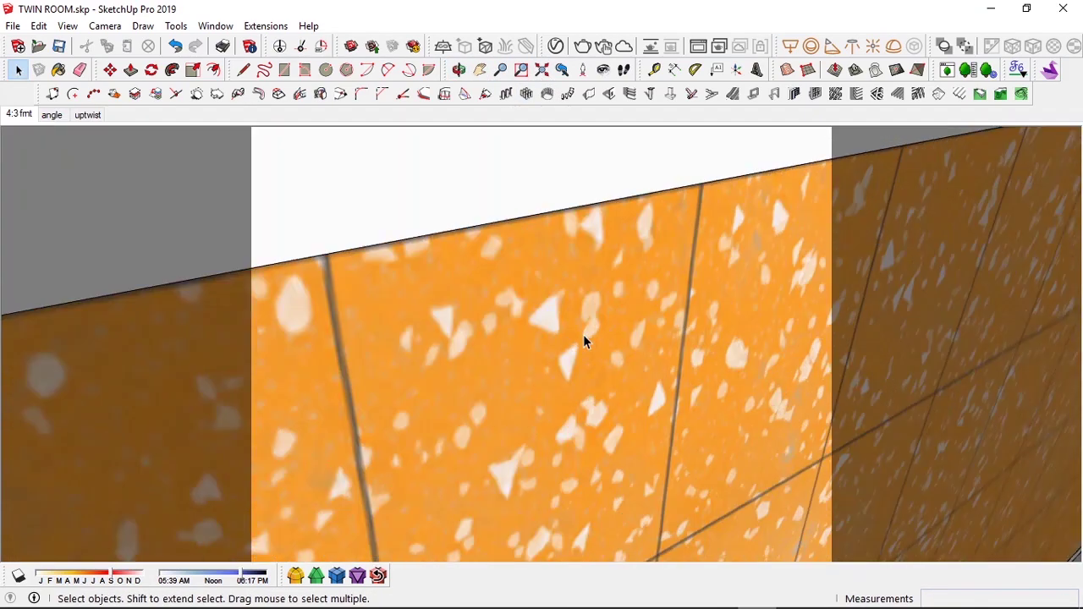
pyautogui.scroll(10, 583, 340)
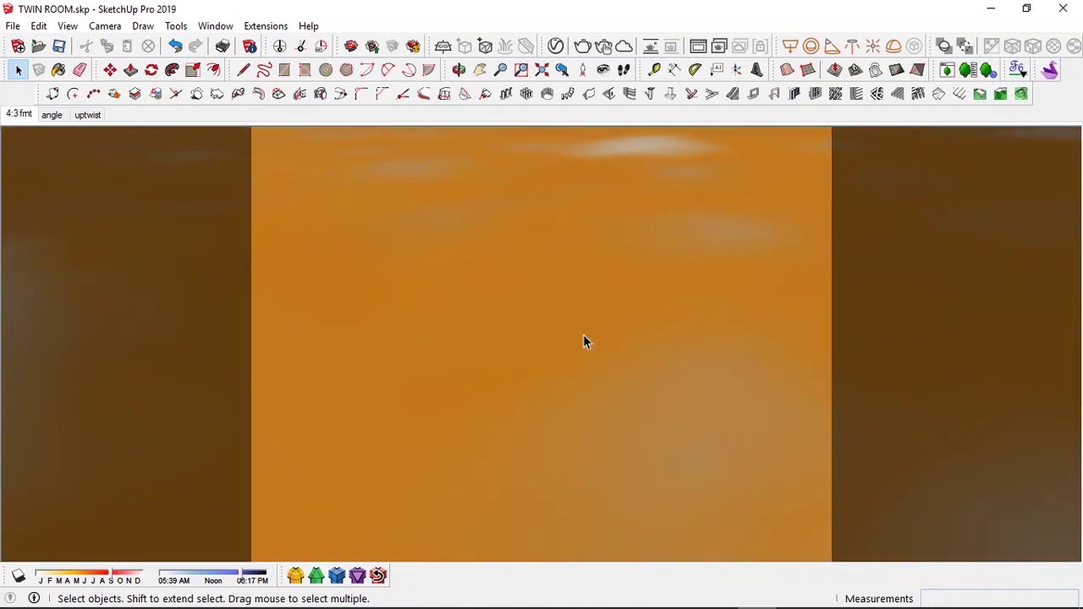
pyautogui.scroll(-8, 584, 341)
pyautogui.moveTo(583, 341); pyautogui.dragTo(634, 129, button='middle')
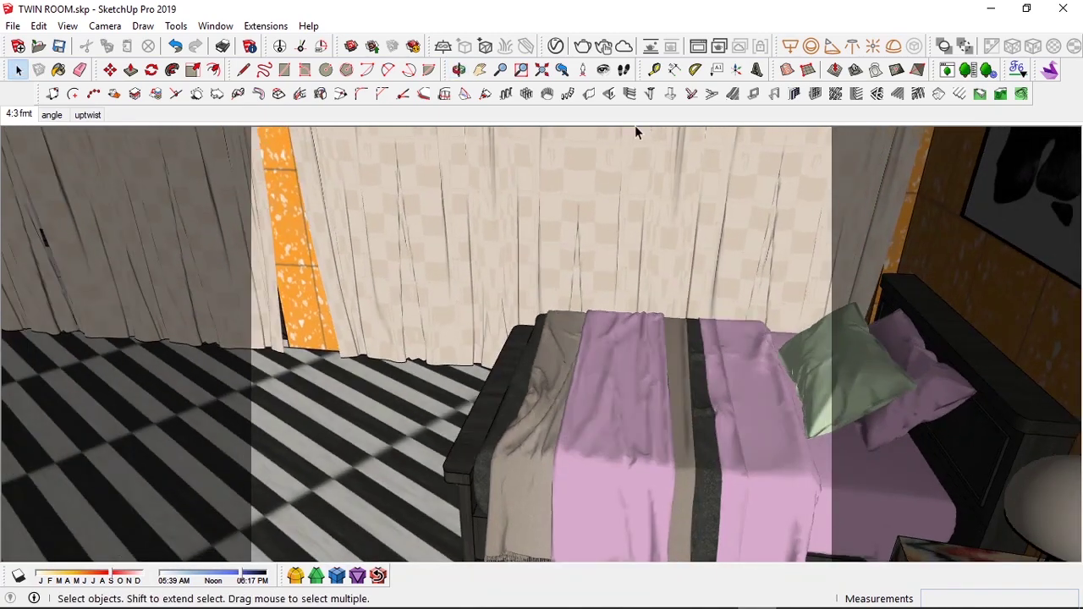
pyautogui.moveTo(483, 367); pyautogui.dragTo(684, 285, button='middle')
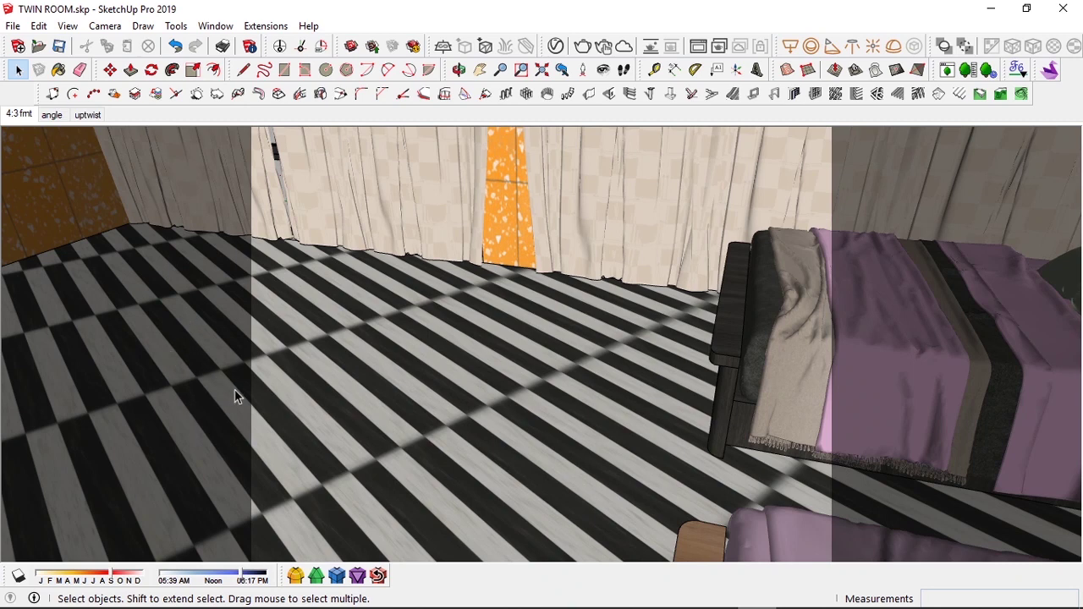
# - Reposition the camera in the twin room and frame both beds and the wall art in the Front view
pyautogui.click(583, 73)
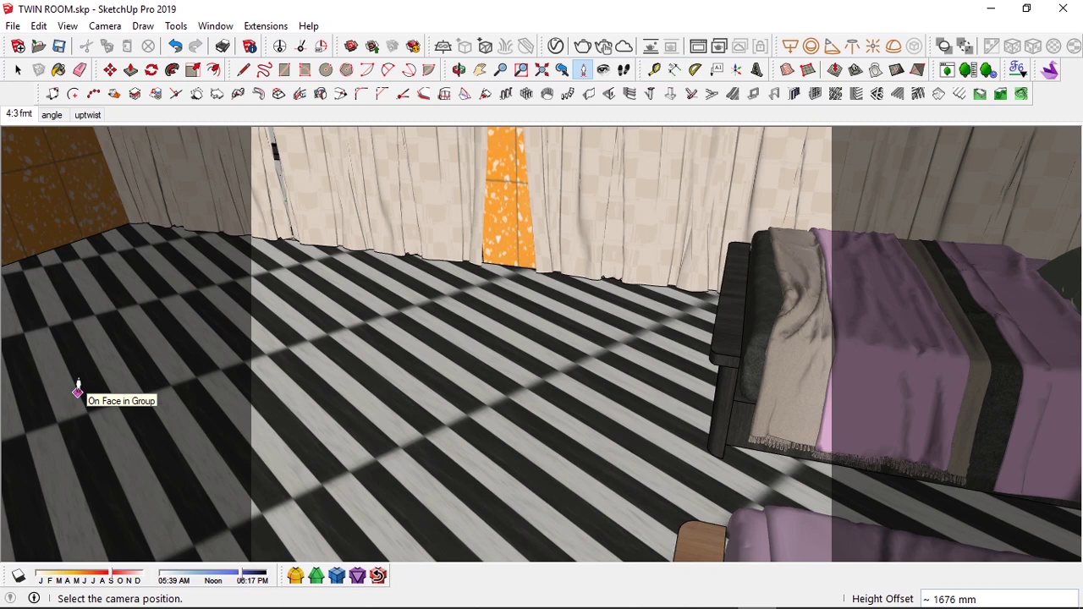
pyautogui.moveTo(78, 392); pyautogui.dragTo(552, 499)
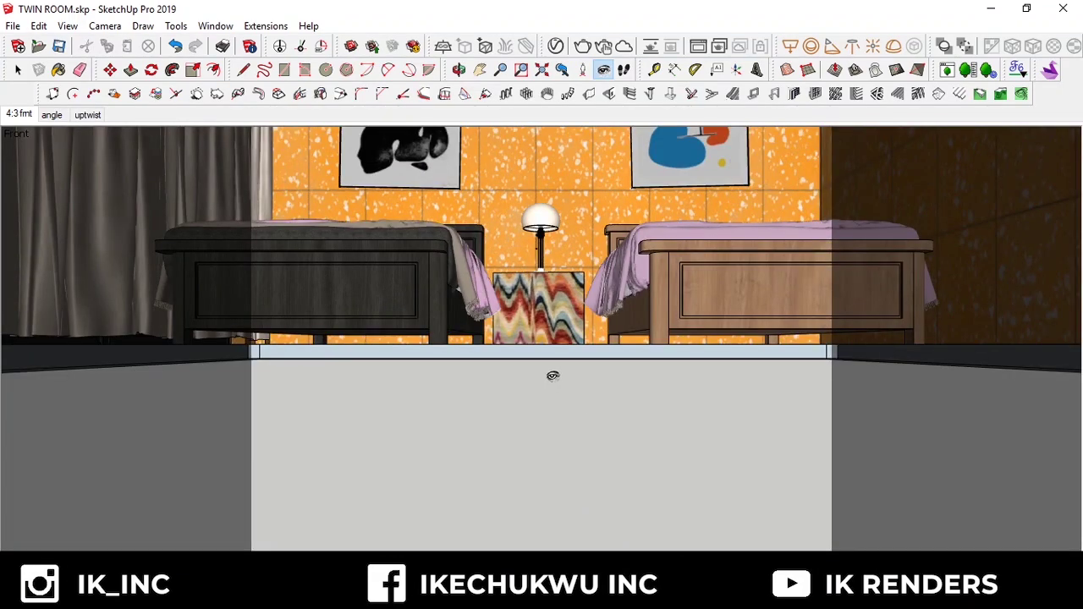
pyautogui.press('h')
pyautogui.moveTo(512, 334); pyautogui.dragTo(518, 476)
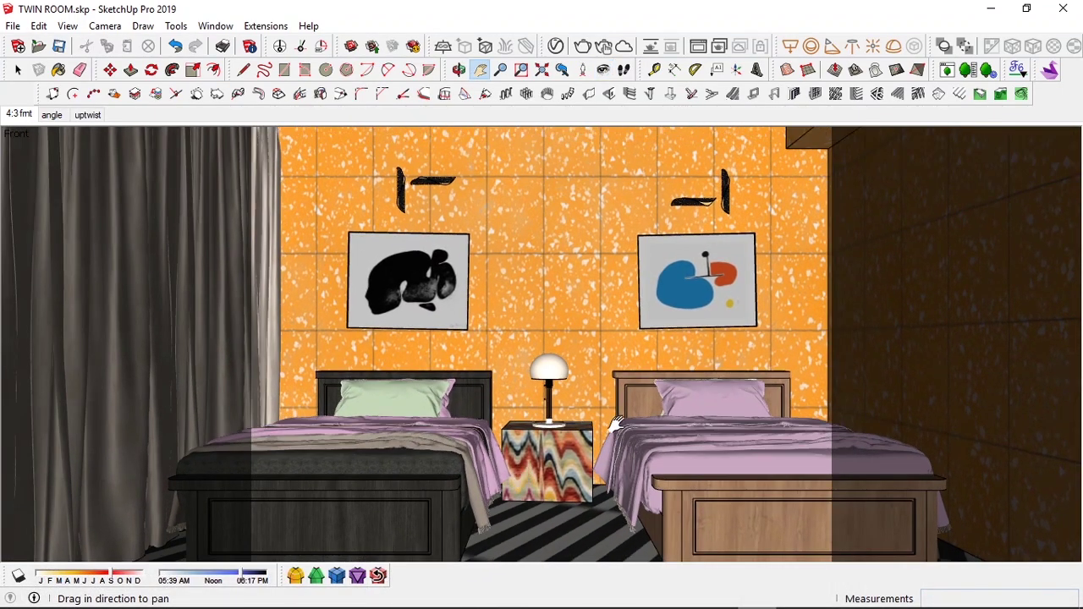
# - Set the camera's field of view to 70 degrees
pyautogui.click(500, 69)
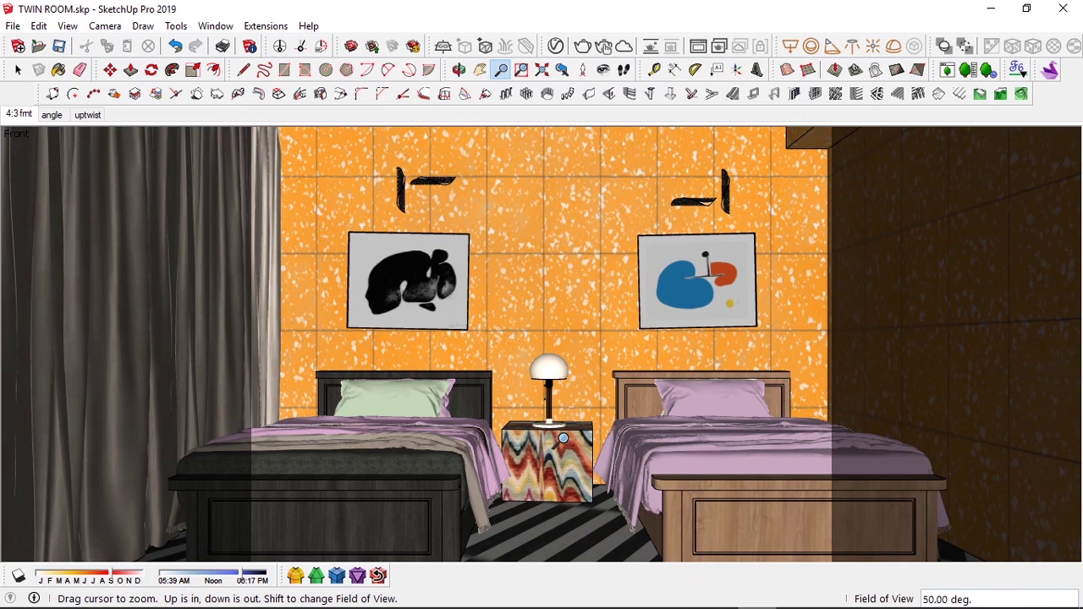
pyautogui.write('70')
pyautogui.press('Return')
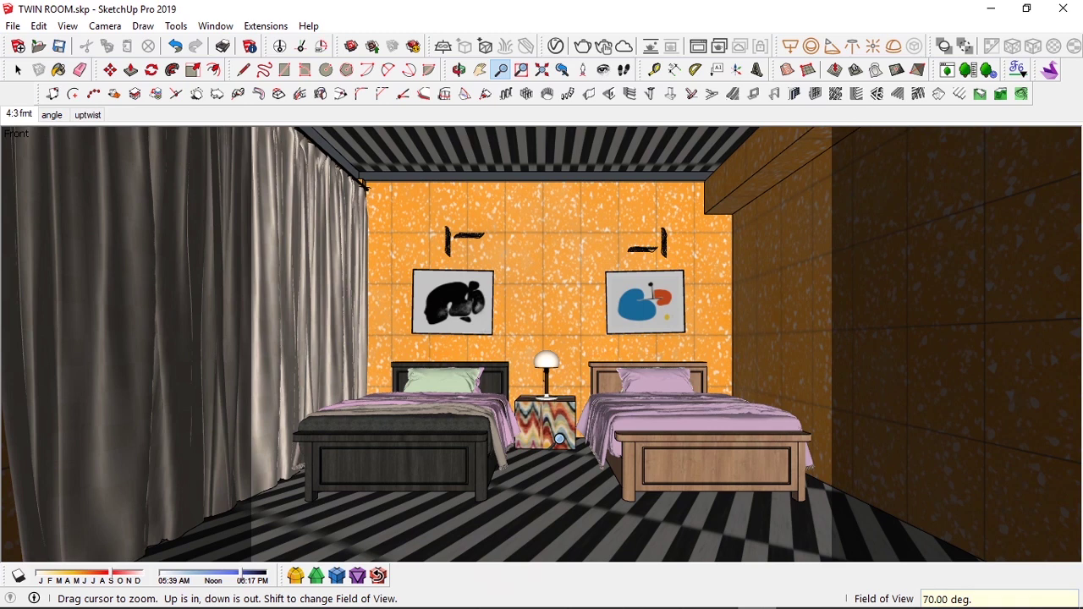
pyautogui.press('space')
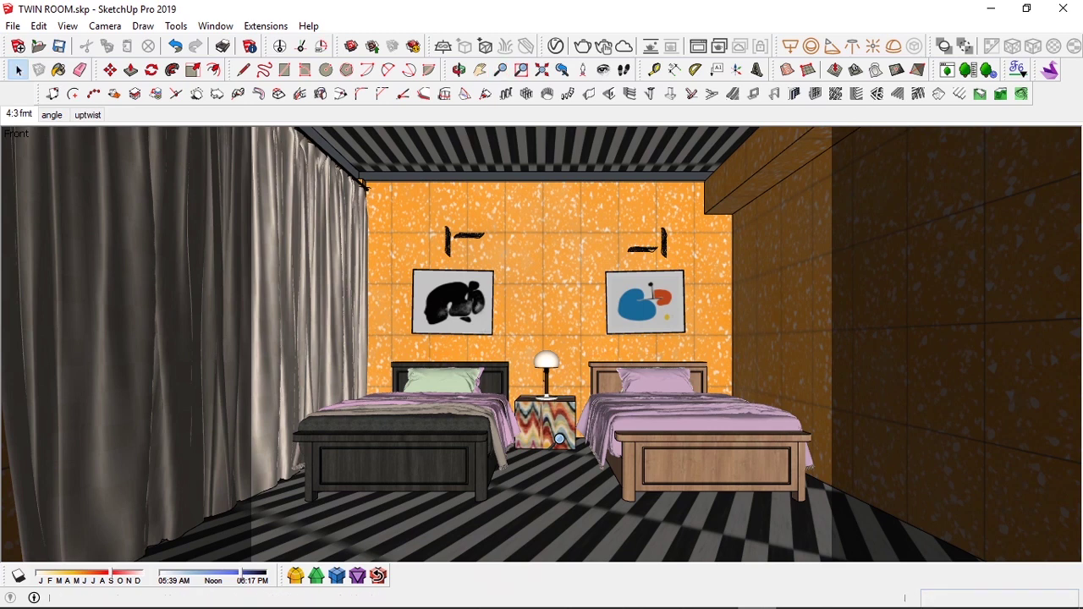
# - Move the wide-angle camera closer to the beds, try a slight orbit, and restore the previous Front view
pyautogui.press('h')
pyautogui.moveTo(558, 416); pyautogui.dragTo(552, 338)
pyautogui.press('z')
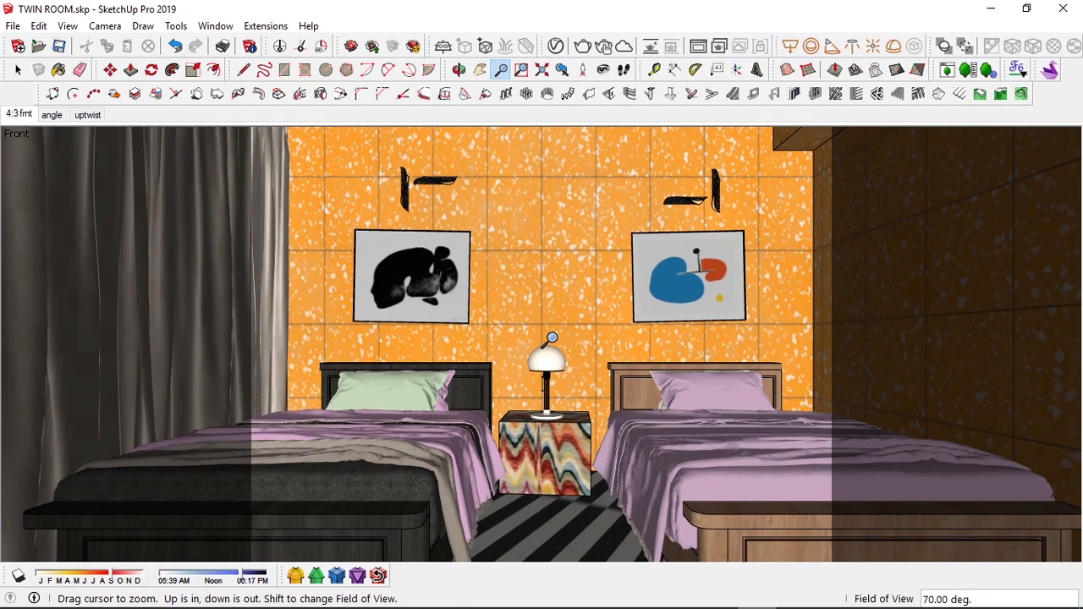
pyautogui.moveTo(552, 338)
pyautogui.mouseDown()
pyautogui.moveTo(546, 416)
pyautogui.moveTo(569, 338)
pyautogui.mouseUp()
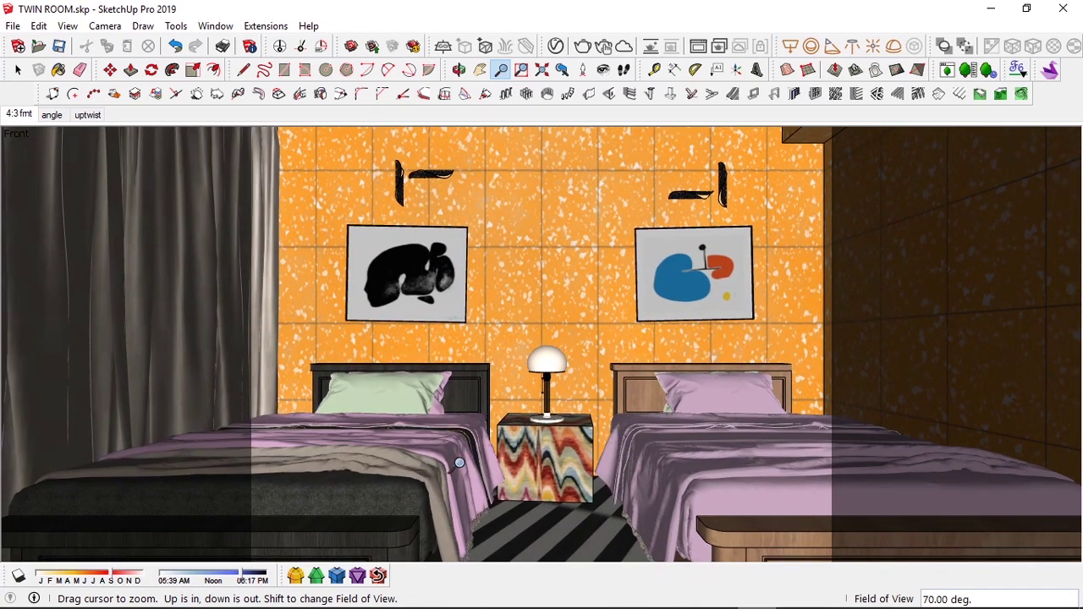
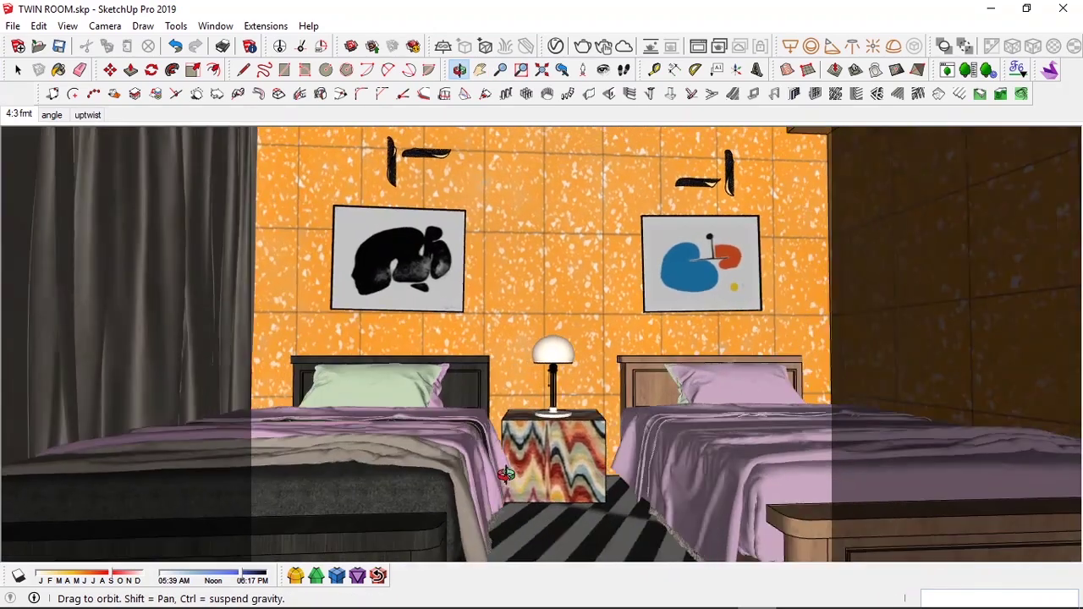
pyautogui.press('z')
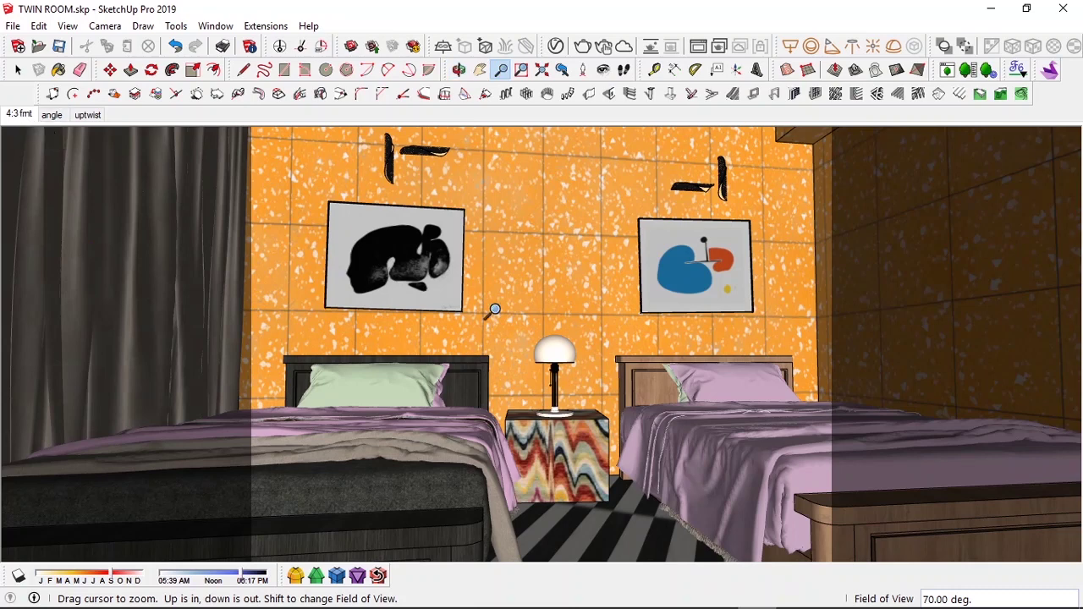
pyautogui.click(563, 72)
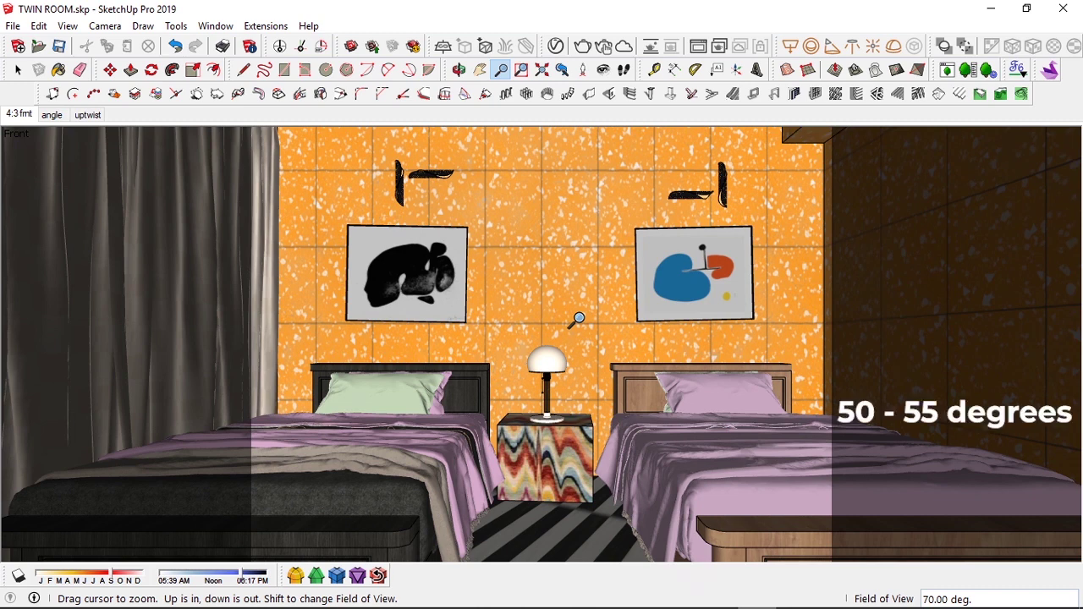
# - Set the field of view to 53 degrees and reframe the beds and nightstand in the Front view
pyautogui.write('50')
pyautogui.press('Return')
pyautogui.moveTo(579, 318); pyautogui.dragTo(542, 401)
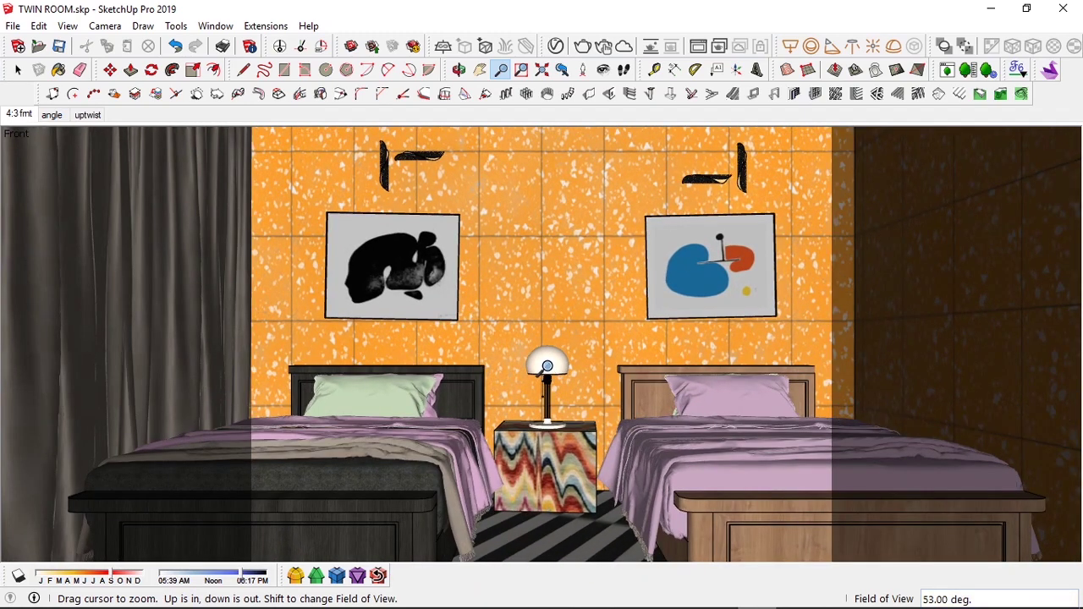
pyautogui.press('h')
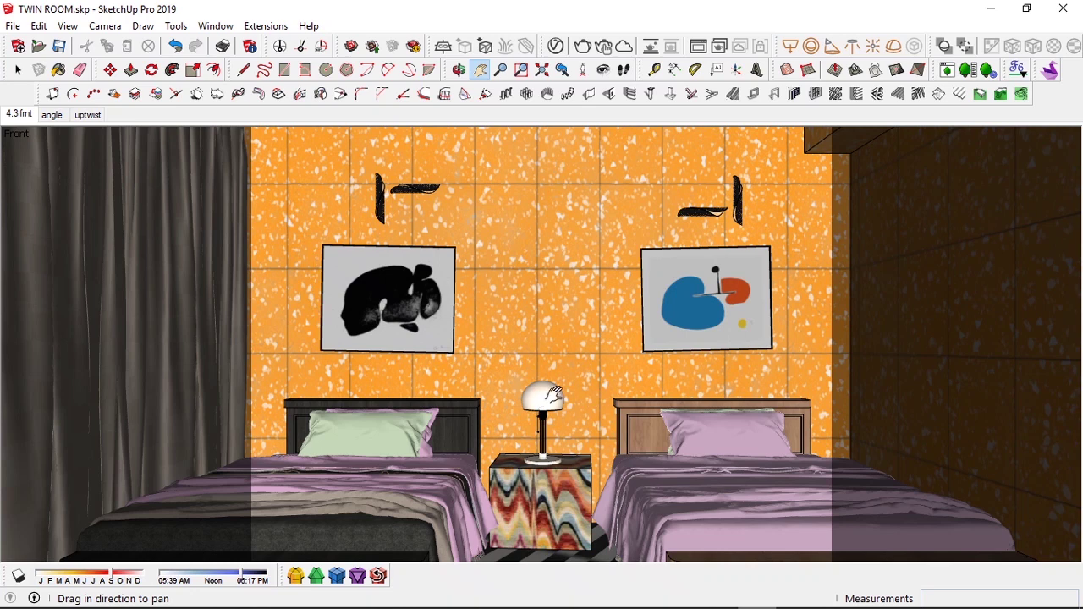
# - Set the field of view to 60 degrees and pan the twin room view to adjust the framing
pyautogui.press('z')
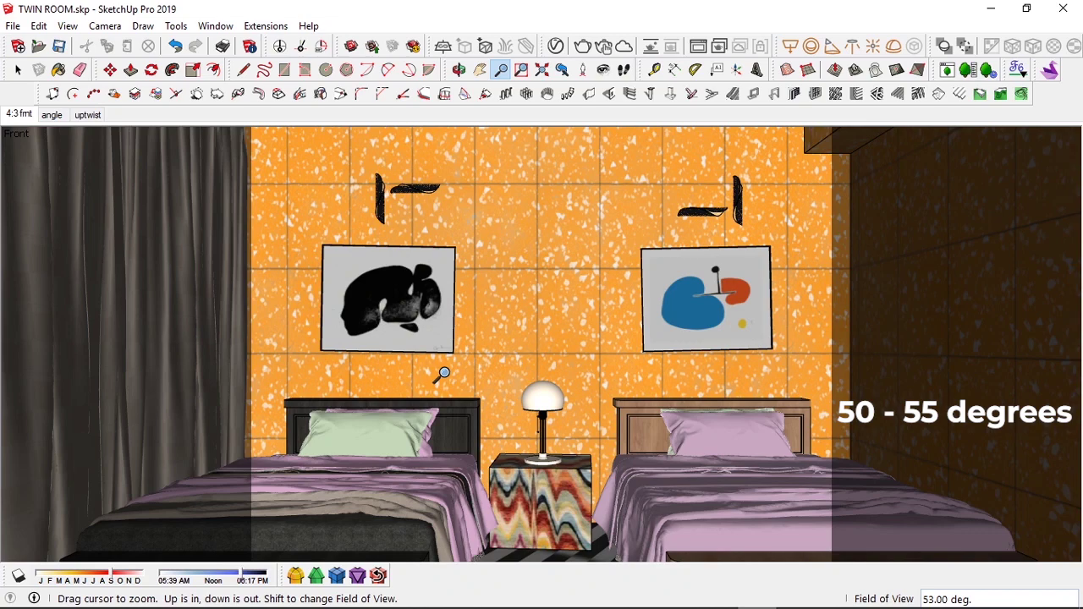
pyautogui.write('60')
pyautogui.press('Return')
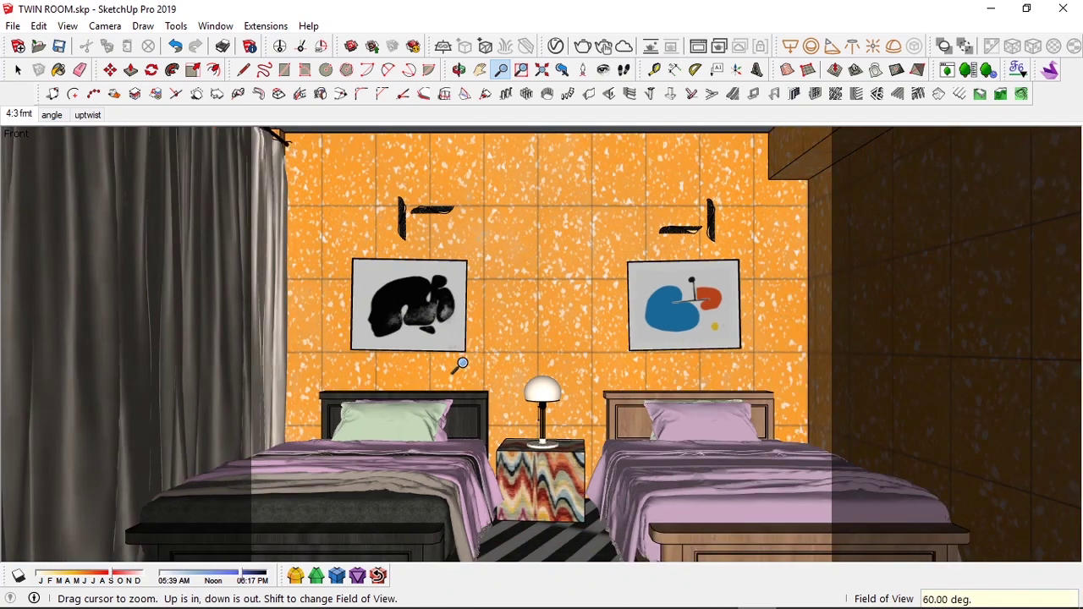
pyautogui.press('h')
pyautogui.moveTo(485, 378); pyautogui.dragTo(493, 346)
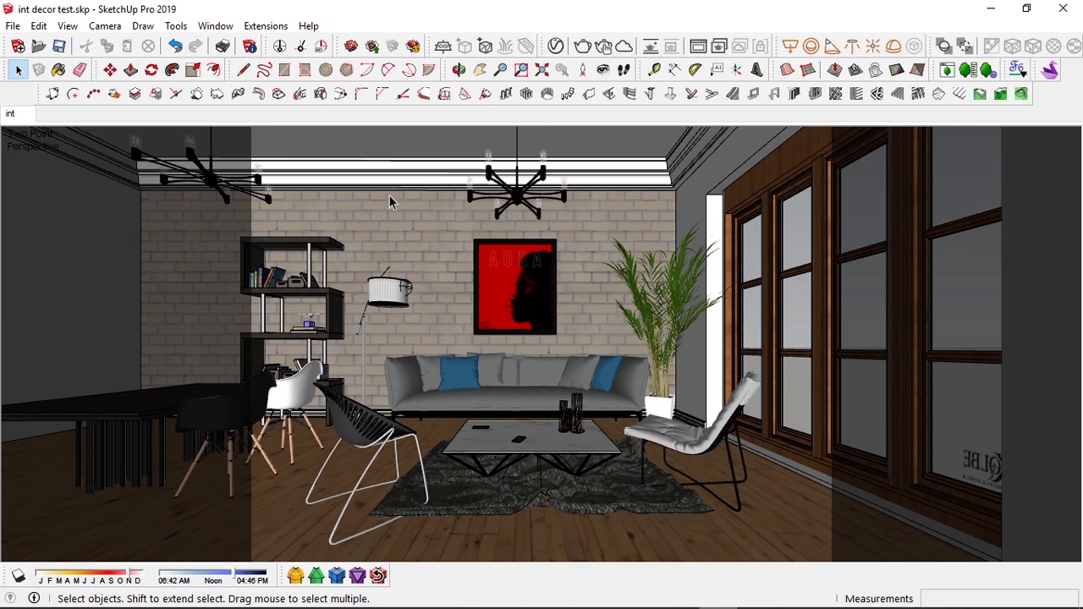
# - Examine the living room composition by selecting the wall art, chandelier, furniture and rug one after another
pyautogui.click(533, 295)
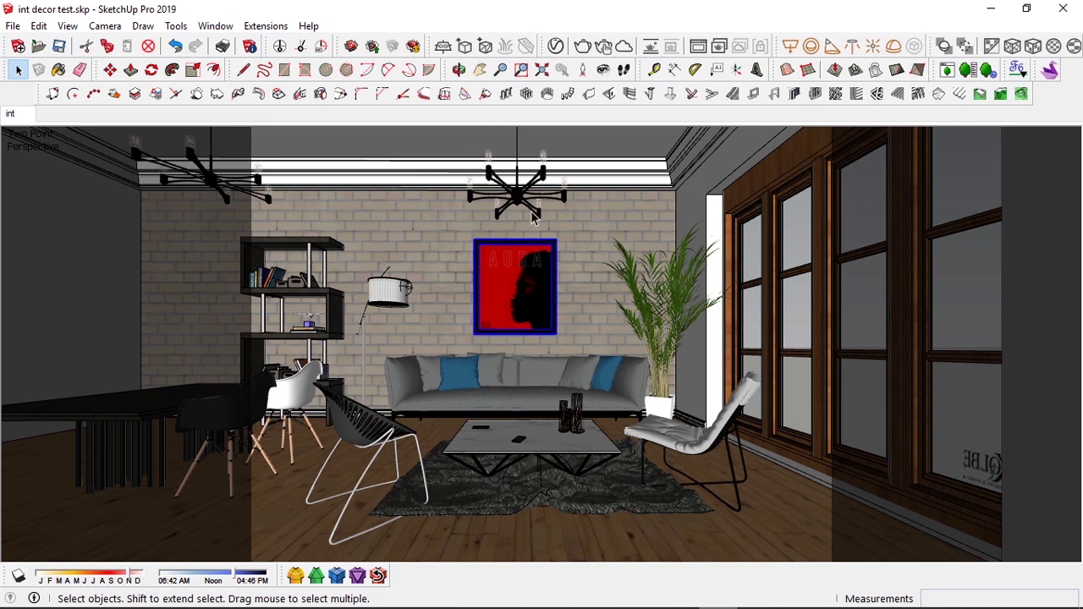
pyautogui.click(523, 200)
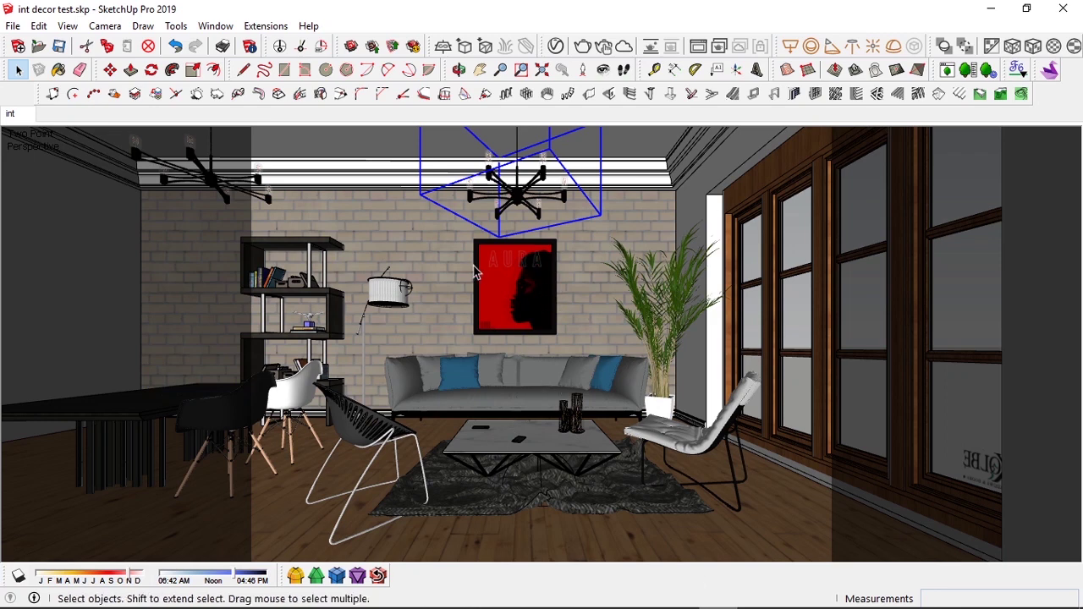
pyautogui.click(313, 248)
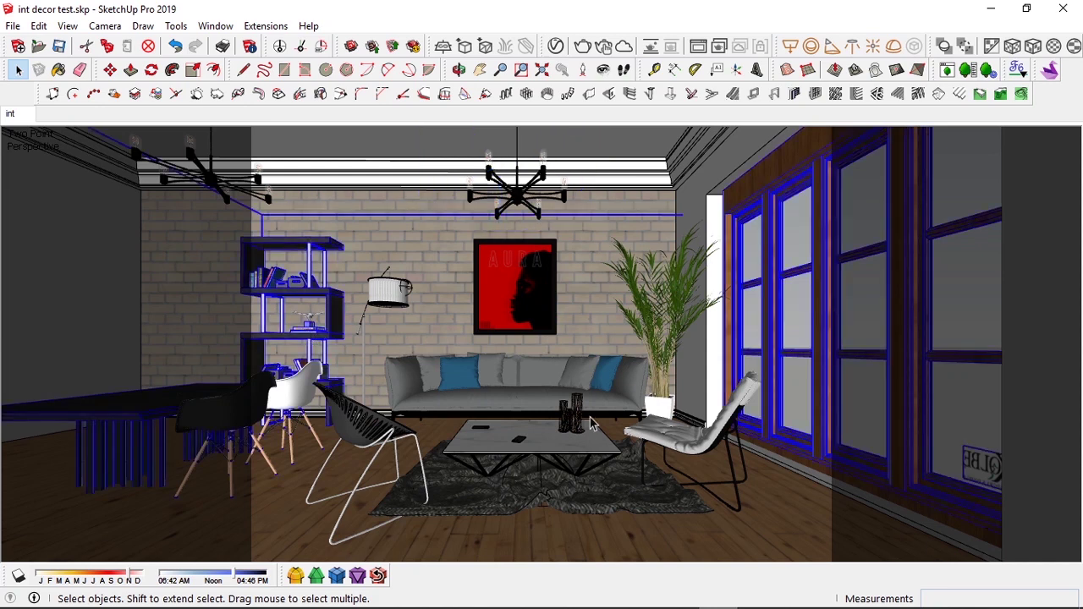
pyautogui.click(580, 443)
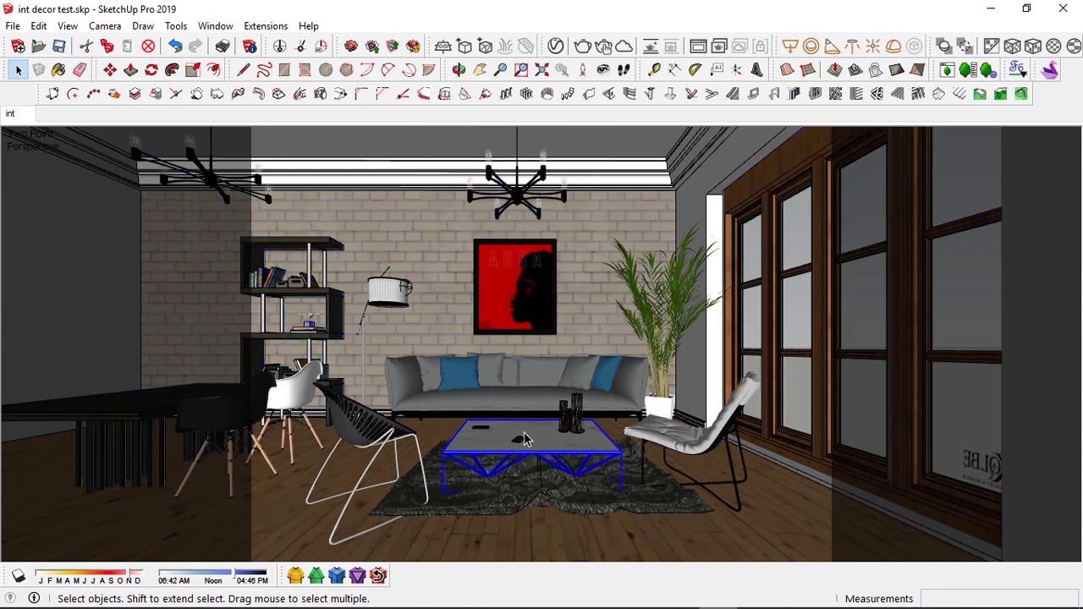
pyautogui.click(352, 438)
pyautogui.click(513, 504)
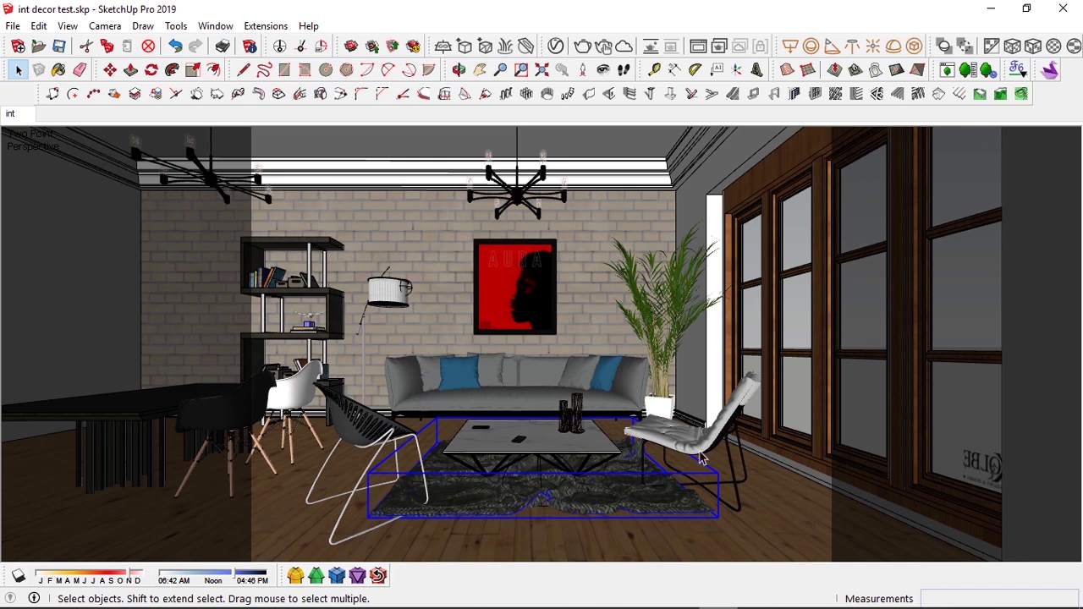
pyautogui.click(656, 419)
pyautogui.click(576, 366)
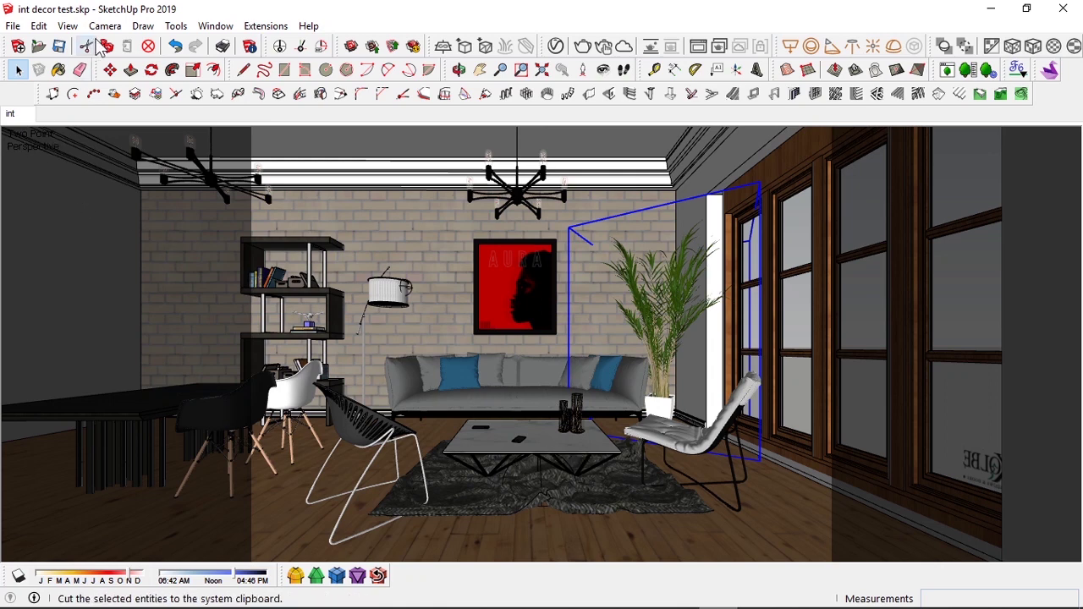
# - Compare the living room in Perspective with the two-point perspective of the int scene
pyautogui.click(105, 26)
pyautogui.click(142, 123)
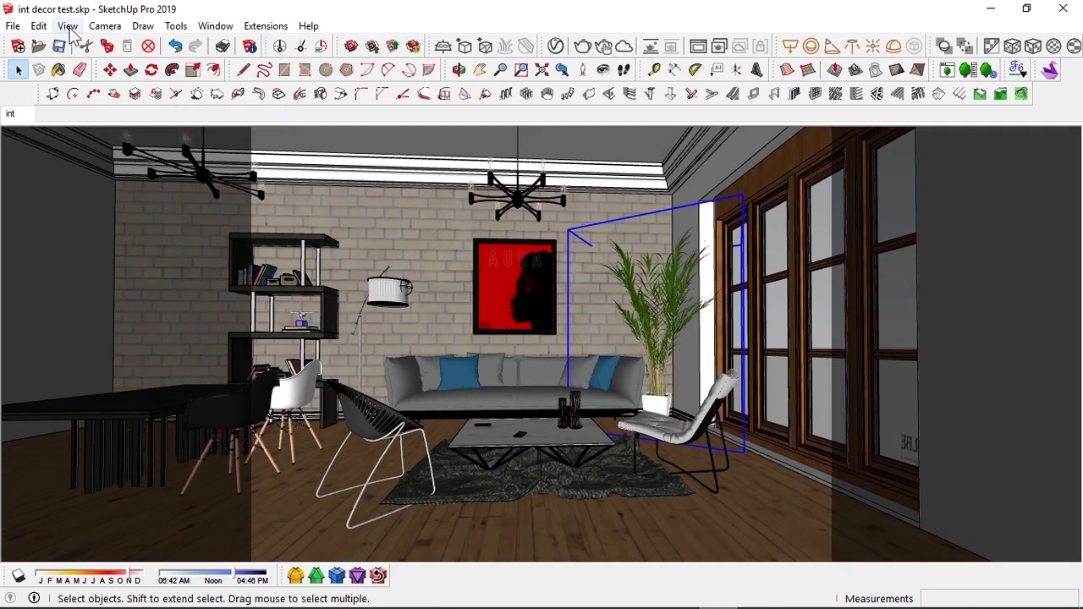
pyautogui.click(10, 113)
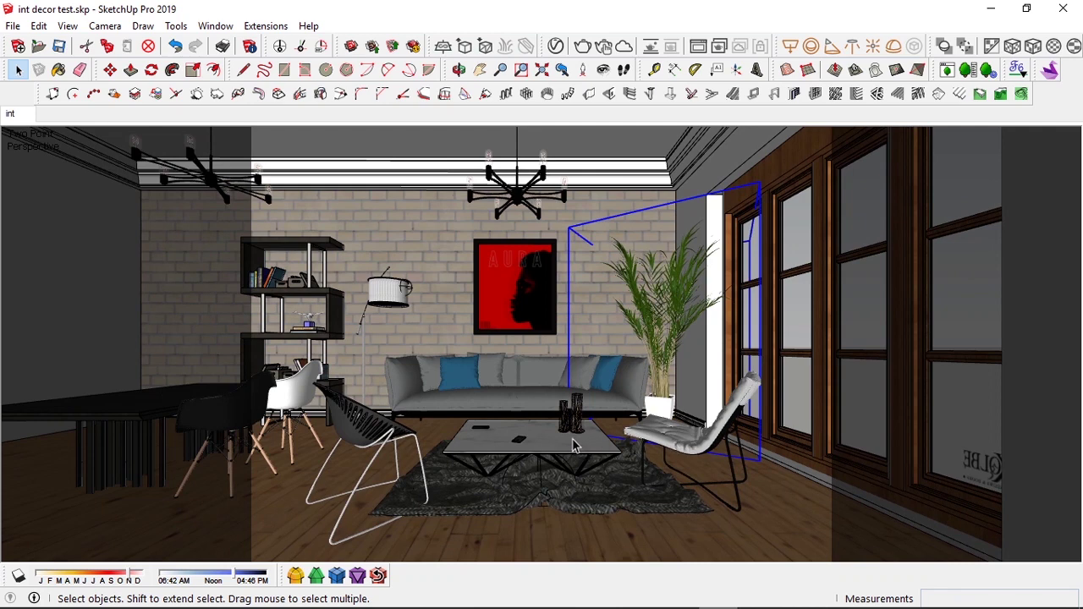
# - Zoom in on the coffee table, and restore the int scene to check its eye height with Look Around
pyautogui.scroll(5, 576, 450)
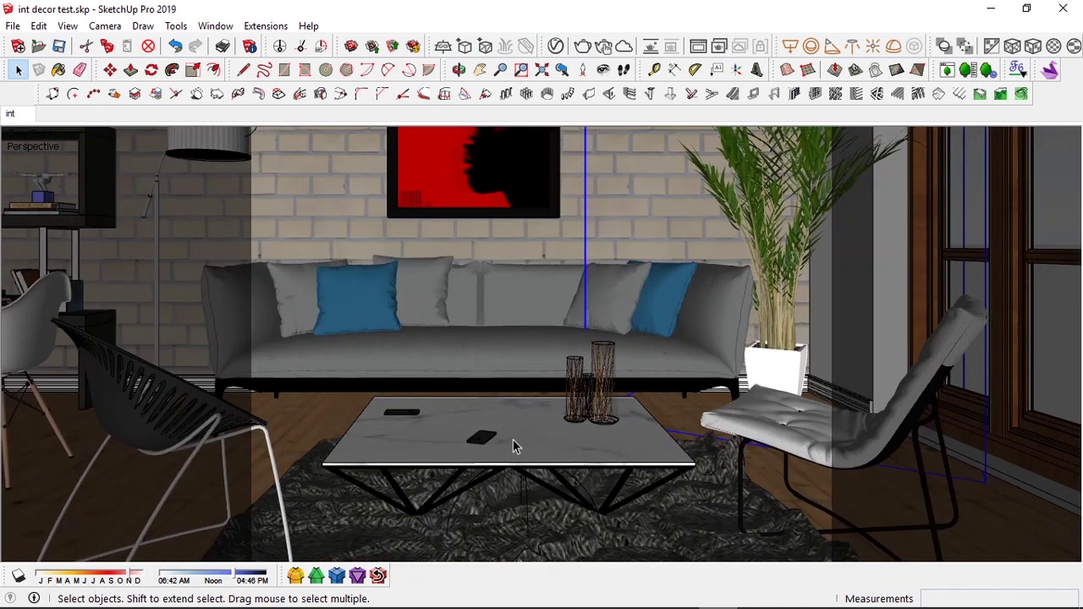
pyautogui.scroll(-2, 513, 440)
pyautogui.scroll(3, 513, 442)
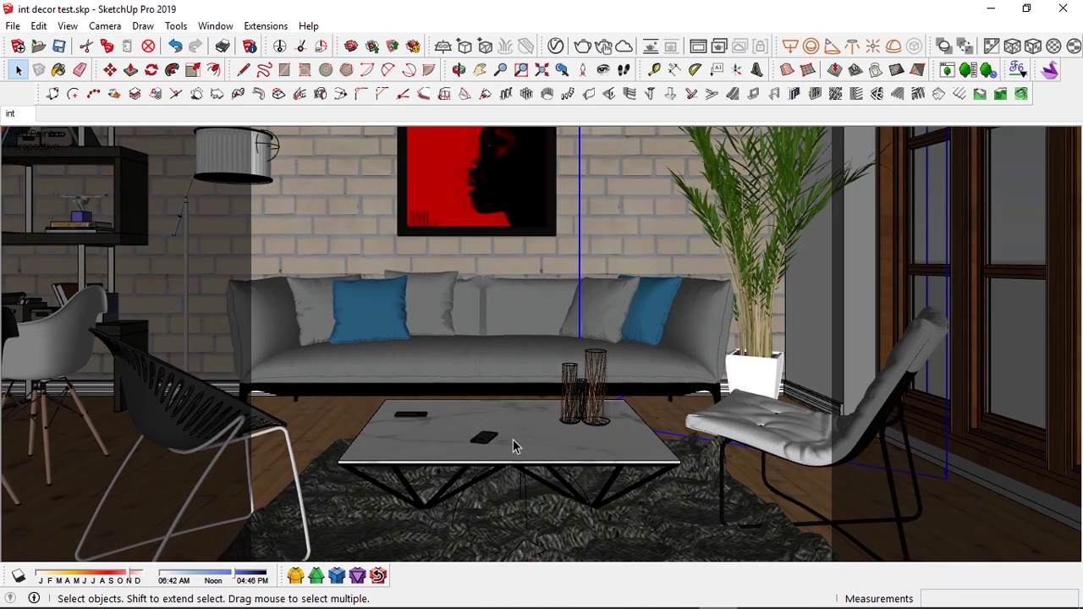
pyautogui.click(604, 70)
pyautogui.click(10, 116)
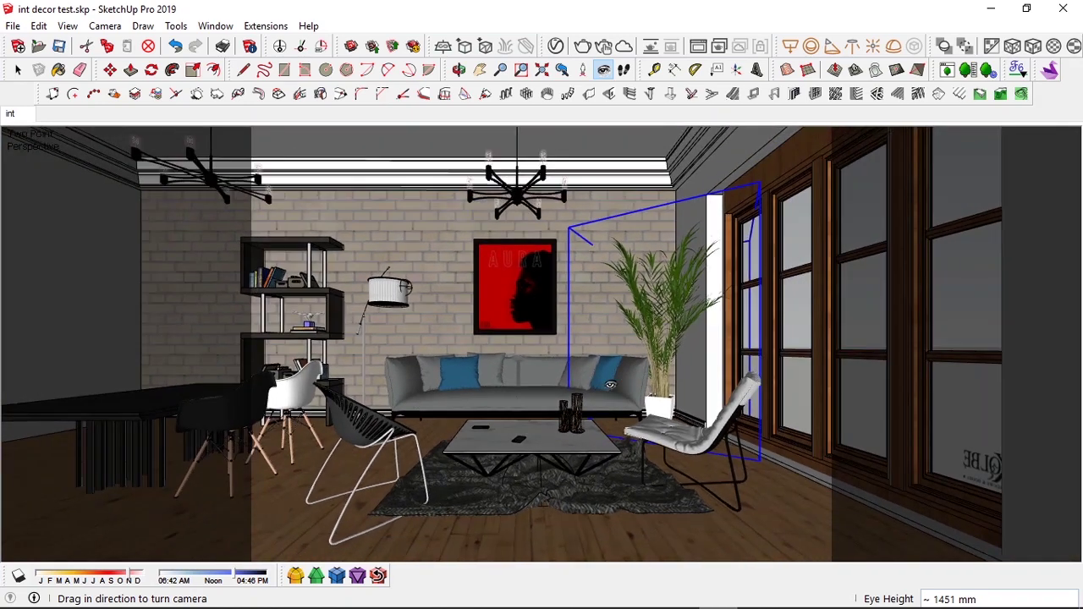
# - Walk toward the coffee table and look around to view the table and sofa from above
pyautogui.click(624, 70)
pyautogui.moveTo(542, 513); pyautogui.dragTo(543, 476)
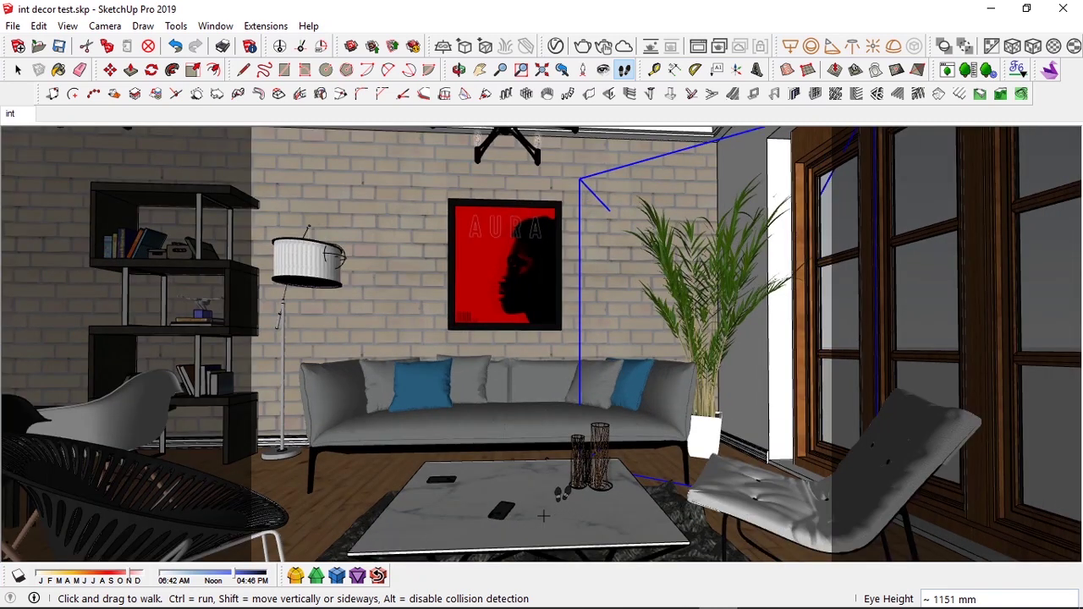
pyautogui.middleClick(545, 482)
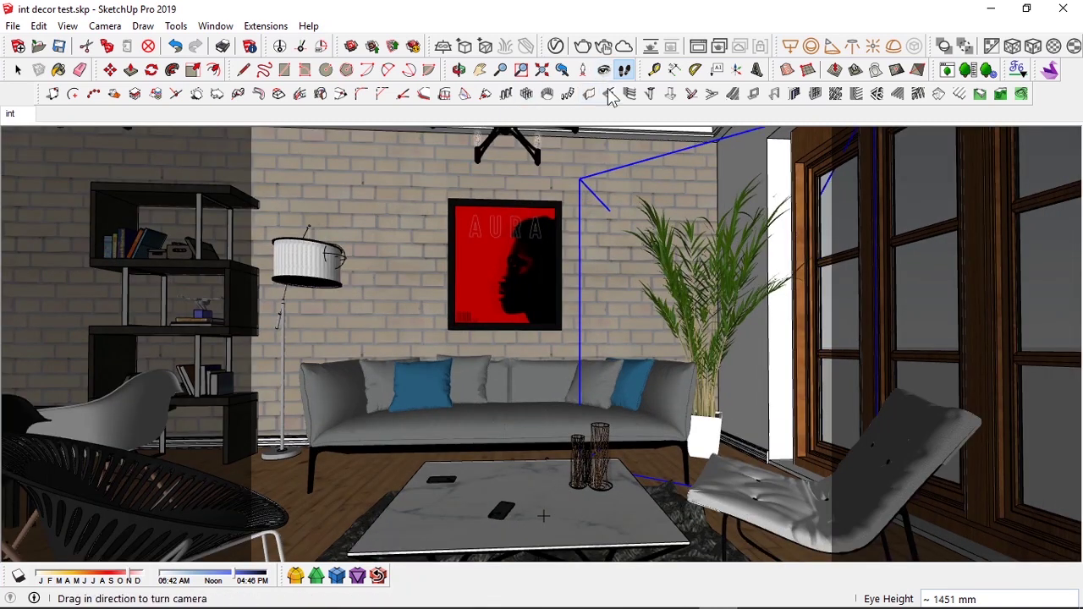
pyautogui.moveTo(544, 483)
pyautogui.mouseDown()
pyautogui.moveTo(489, 538)
pyautogui.moveTo(565, 463)
pyautogui.moveTo(559, 492)
pyautogui.mouseUp()
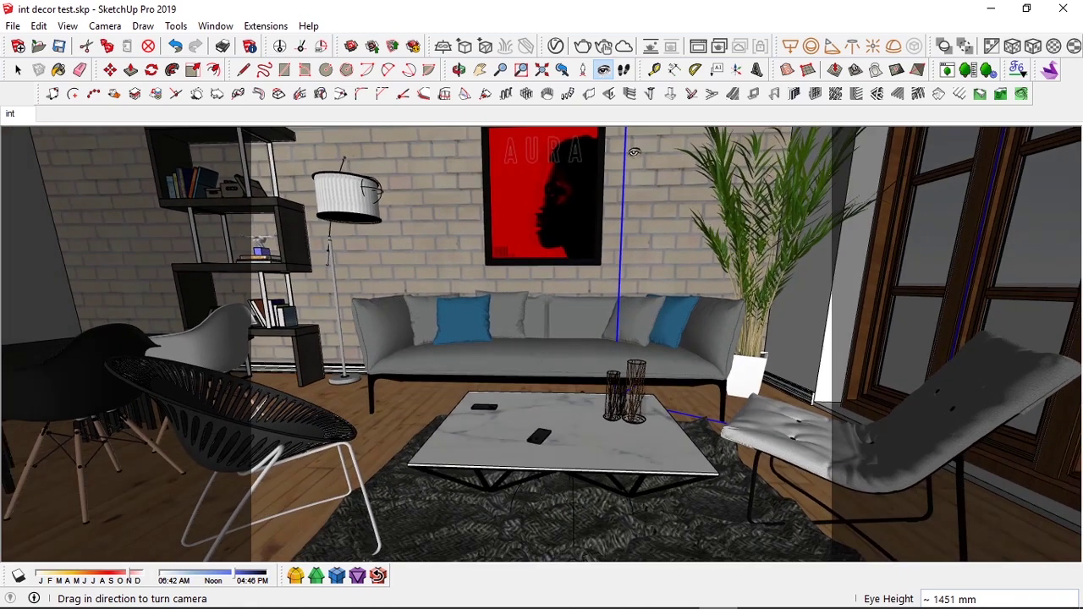
pyautogui.click(624, 69)
pyautogui.moveTo(597, 512)
pyautogui.mouseDown()
pyautogui.moveTo(586, 489)
pyautogui.moveTo(590, 498)
pyautogui.mouseUp()
pyautogui.click(604, 69)
pyautogui.moveTo(617, 188); pyautogui.dragTo(623, 227)
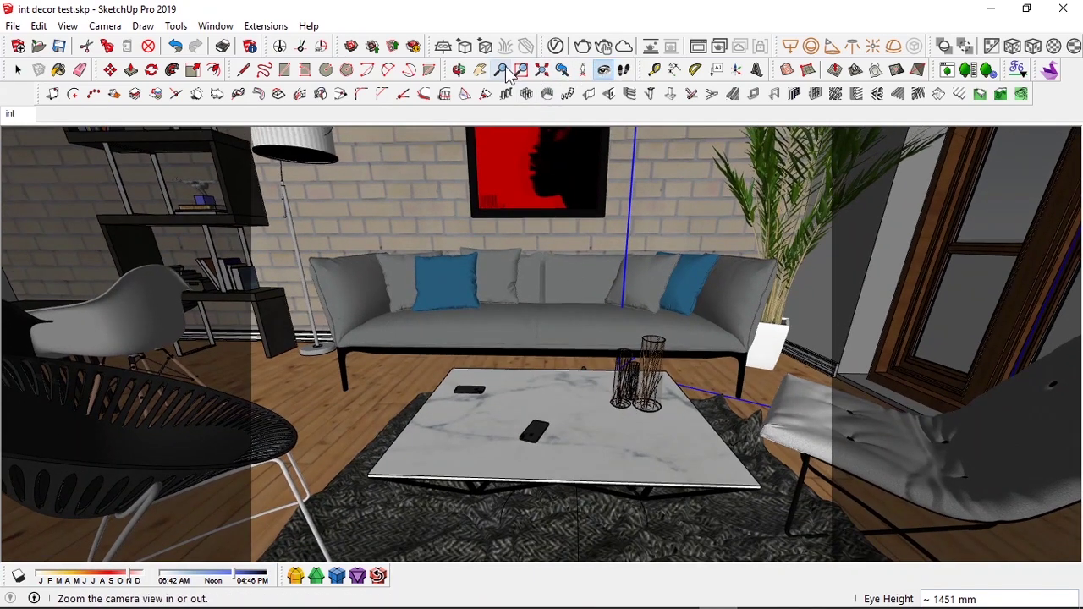
# - Frame a close-up of the marble coffee table and its vases with Zoom and Pan, and restore the int scene
pyautogui.click(501, 69)
pyautogui.moveTo(574, 412); pyautogui.dragTo(587, 380)
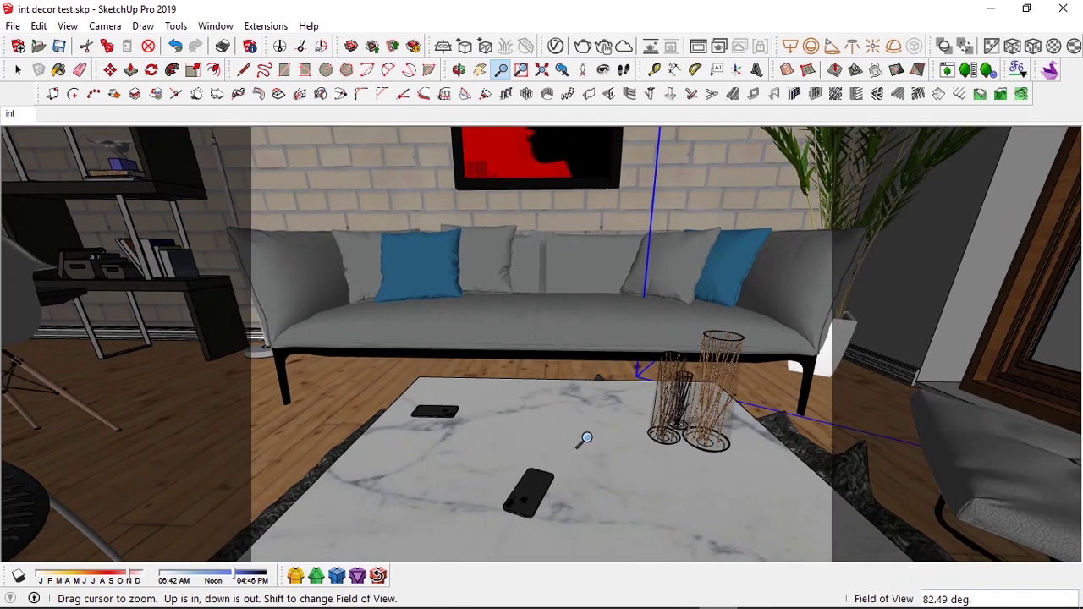
pyautogui.press('h')
pyautogui.moveTo(581, 440); pyautogui.dragTo(563, 395)
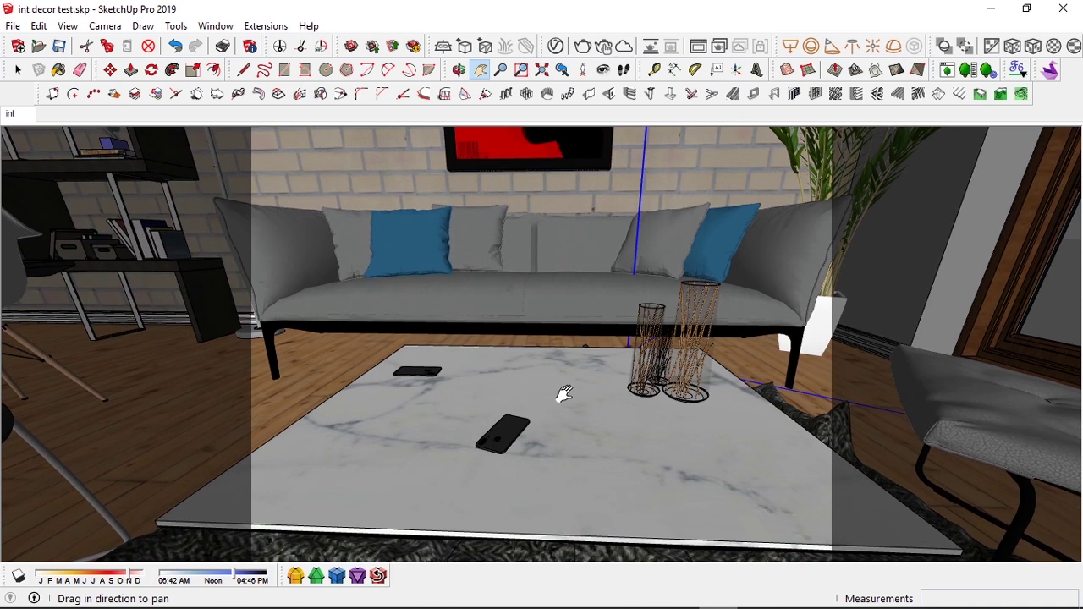
pyautogui.press('space')
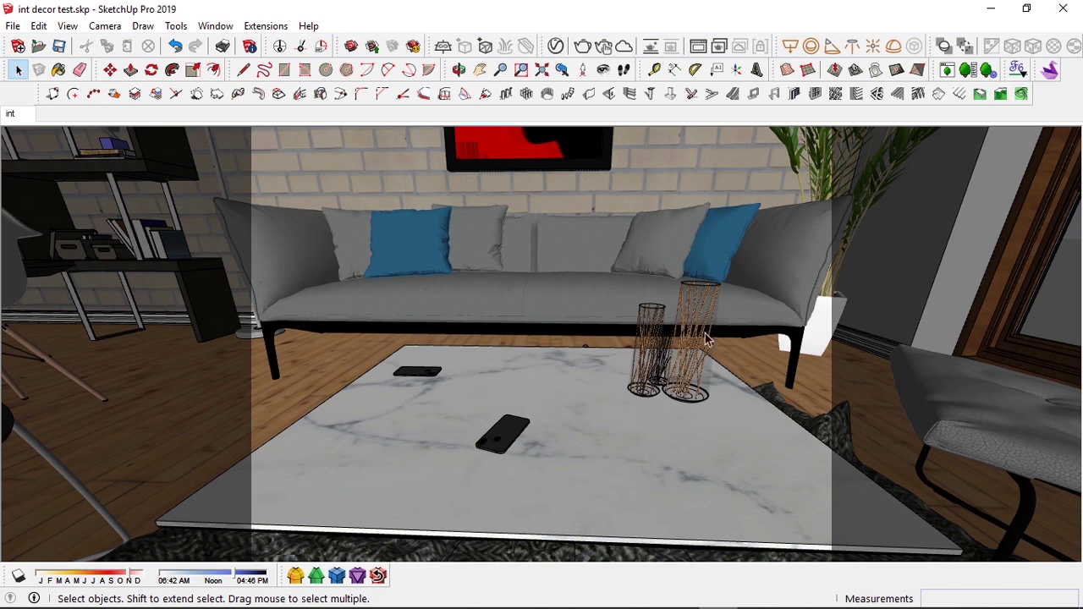
pyautogui.click(11, 115)
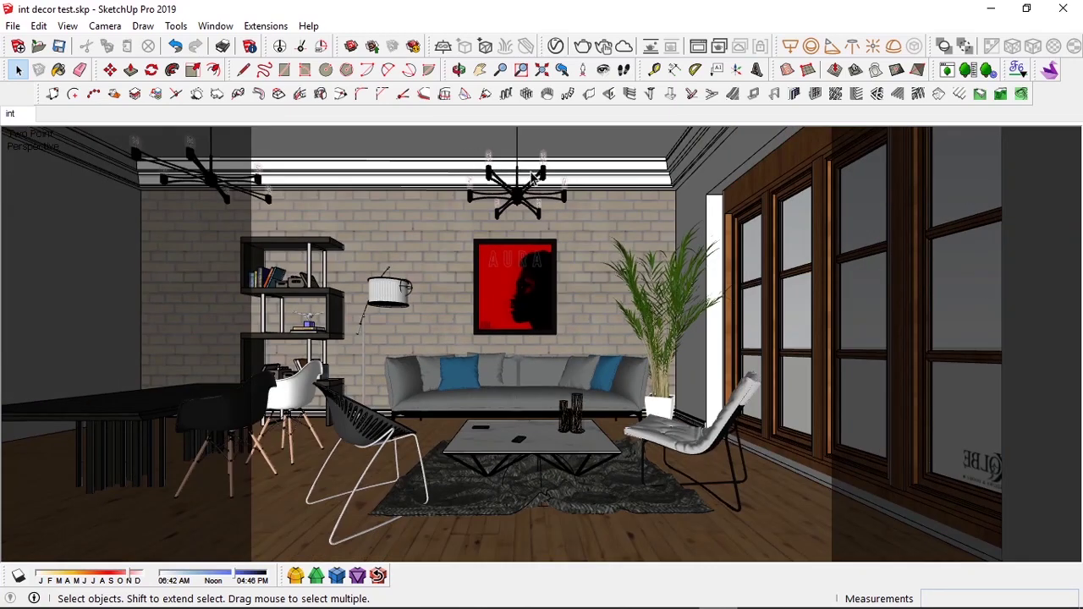
# - Tilt the int scene view up toward the chandelier with Look Around, and set the camera back to Two-Point Perspective
pyautogui.click(604, 69)
pyautogui.moveTo(509, 216); pyautogui.dragTo(505, 170)
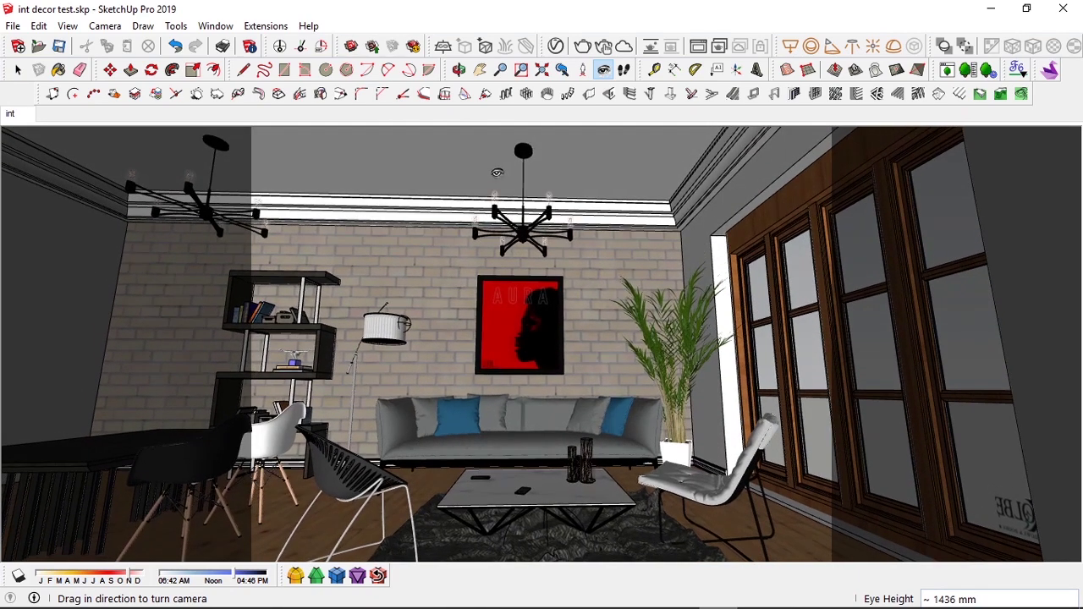
pyautogui.click(105, 25)
pyautogui.click(158, 137)
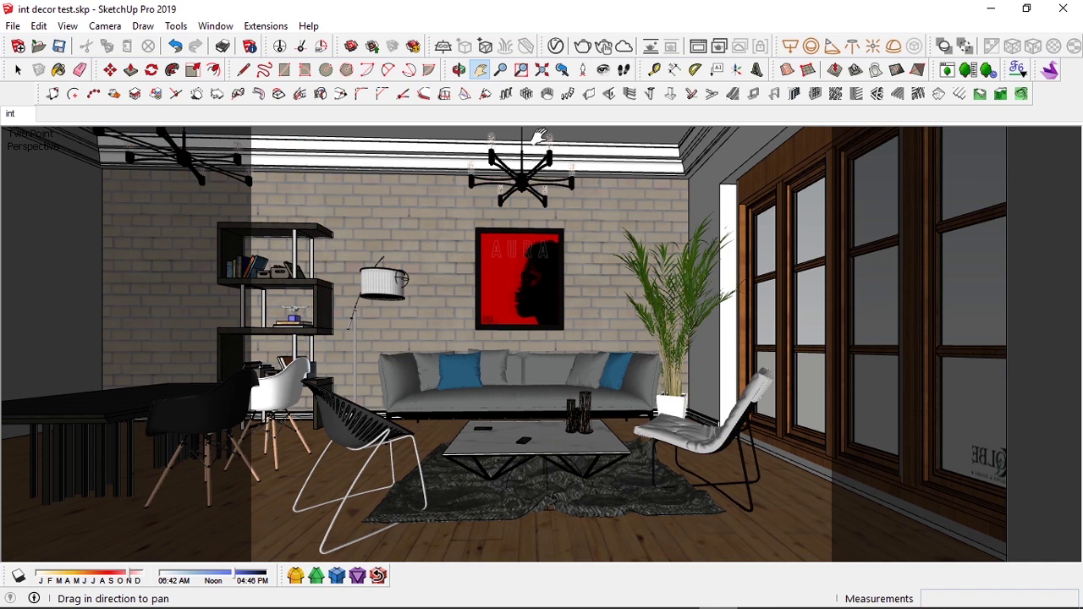
pyautogui.click(523, 76)
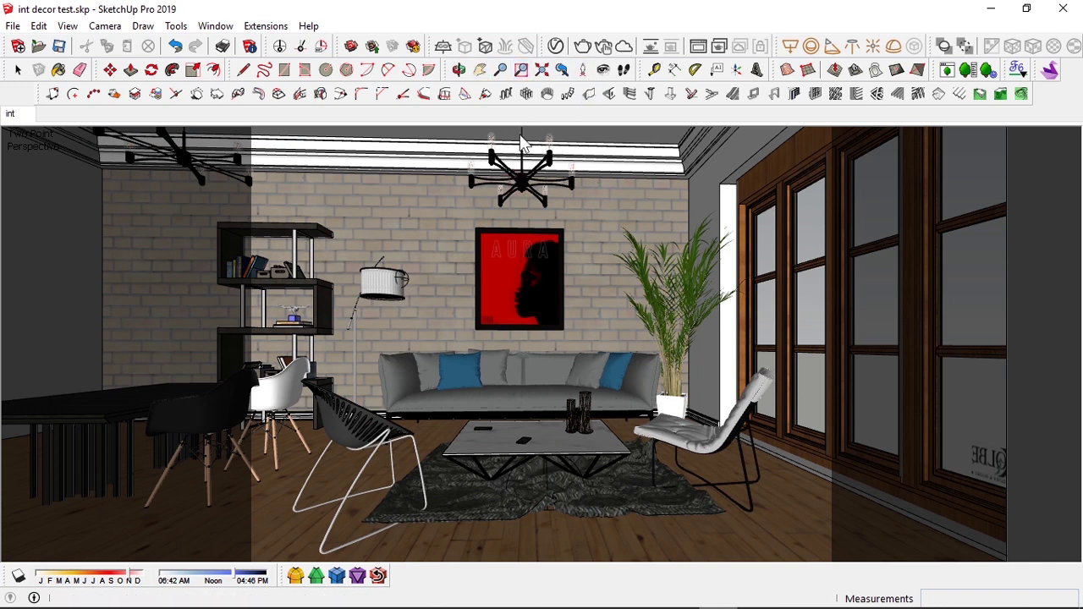
# - Zoom in on the living room and pan up to frame the chandelier, ceiling moulding and wall painting
pyautogui.click(503, 72)
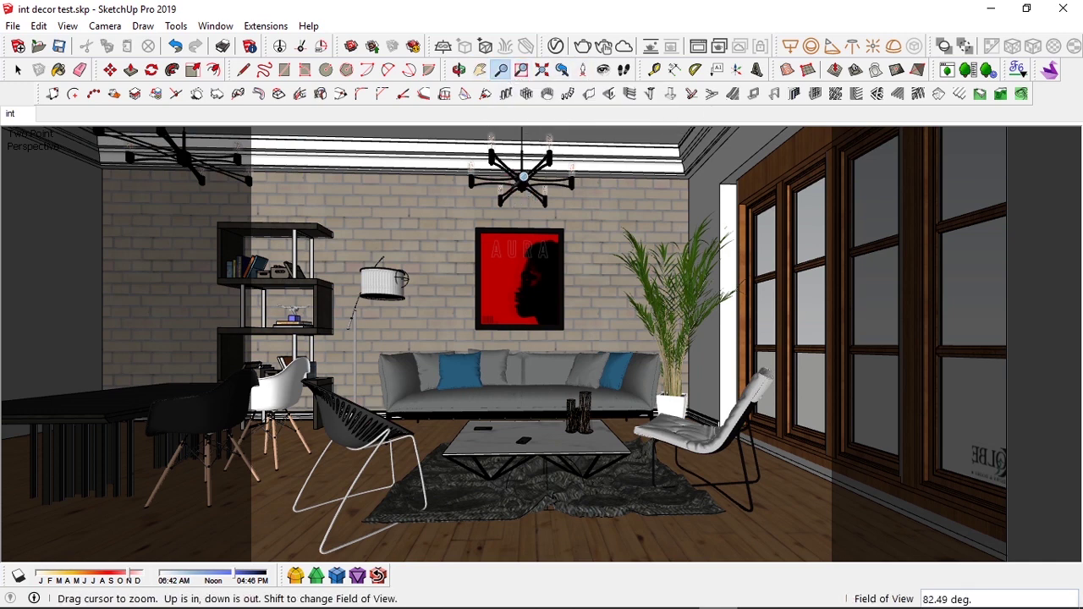
pyautogui.scroll(3, 520, 161)
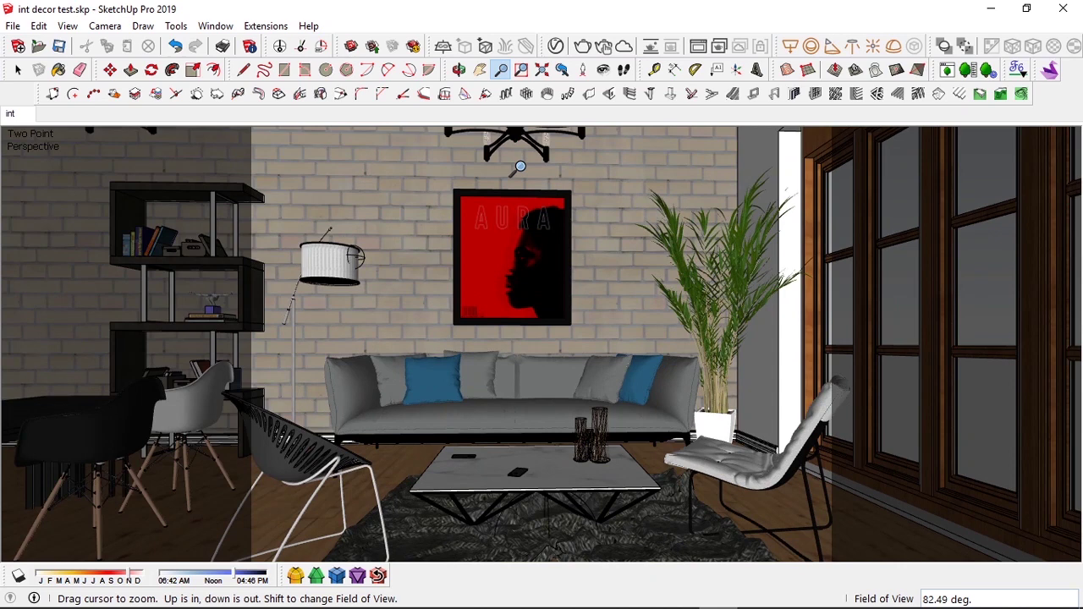
pyautogui.scroll(-2, 521, 167)
pyautogui.press('h')
pyautogui.scroll(3, 515, 170)
pyautogui.moveTo(516, 199); pyautogui.dragTo(506, 327)
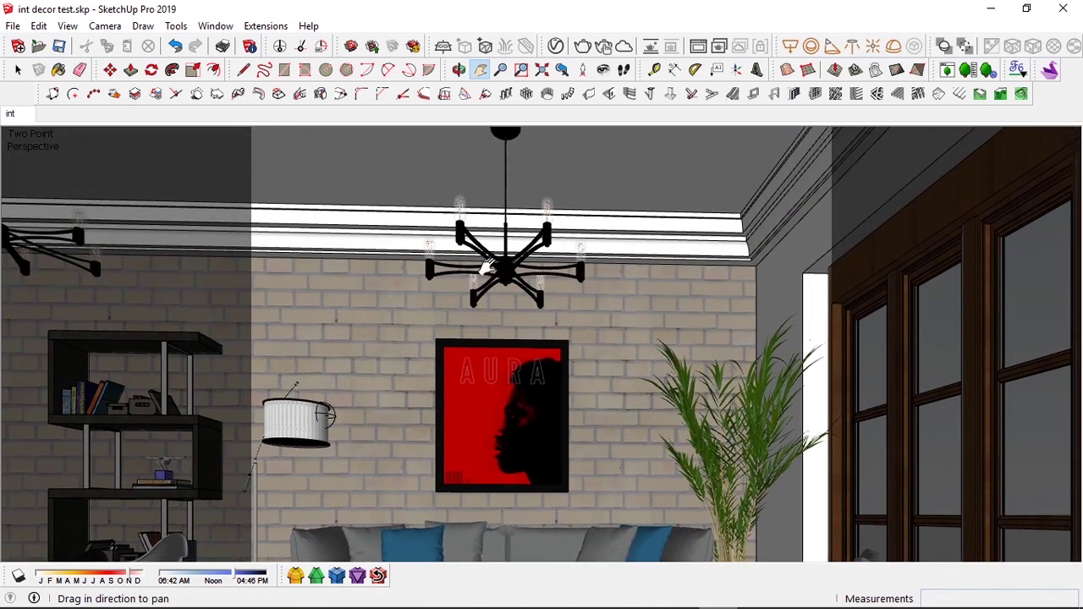
# - Frame a centred close-up of the chandelier above the red painting with Zoom and Pan, and zoom back out
pyautogui.click(500, 70)
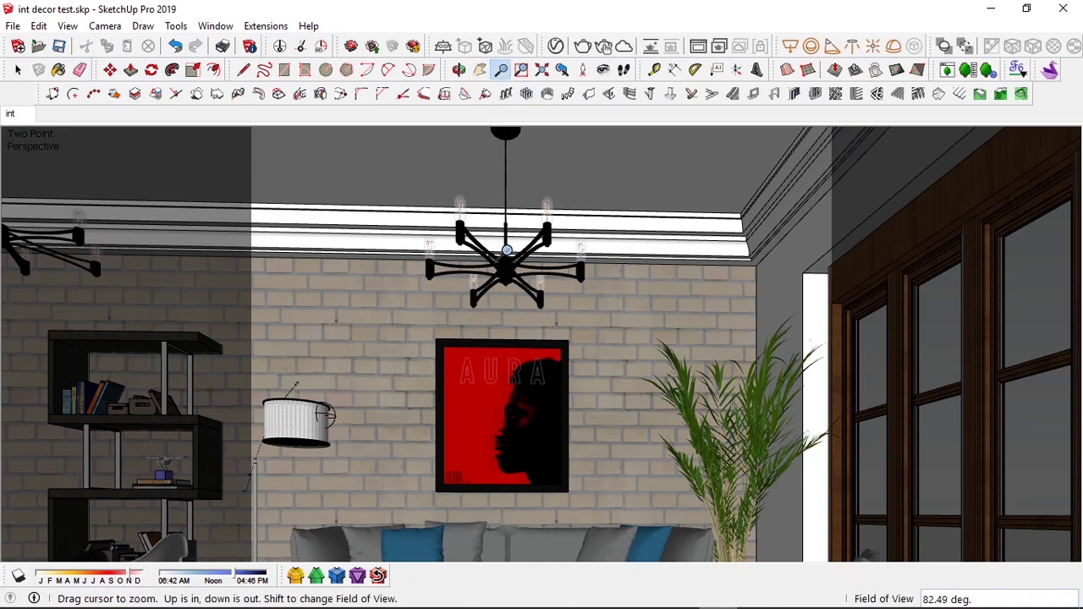
pyautogui.moveTo(505, 182); pyautogui.dragTo(507, 176)
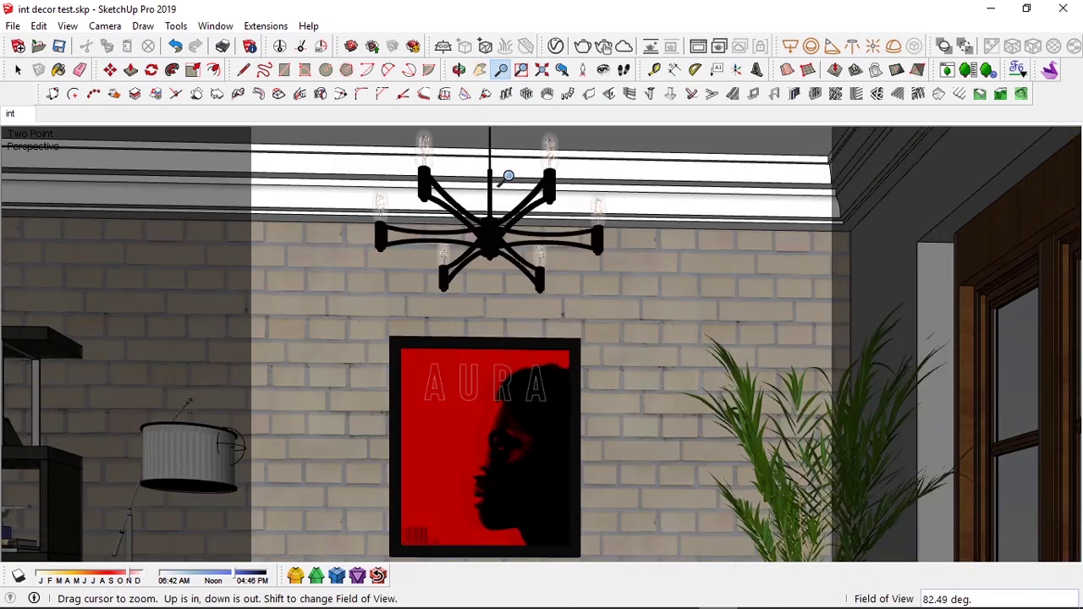
pyautogui.press('h')
pyautogui.moveTo(512, 326)
pyautogui.mouseDown()
pyautogui.moveTo(516, 314)
pyautogui.moveTo(526, 330)
pyautogui.mouseUp()
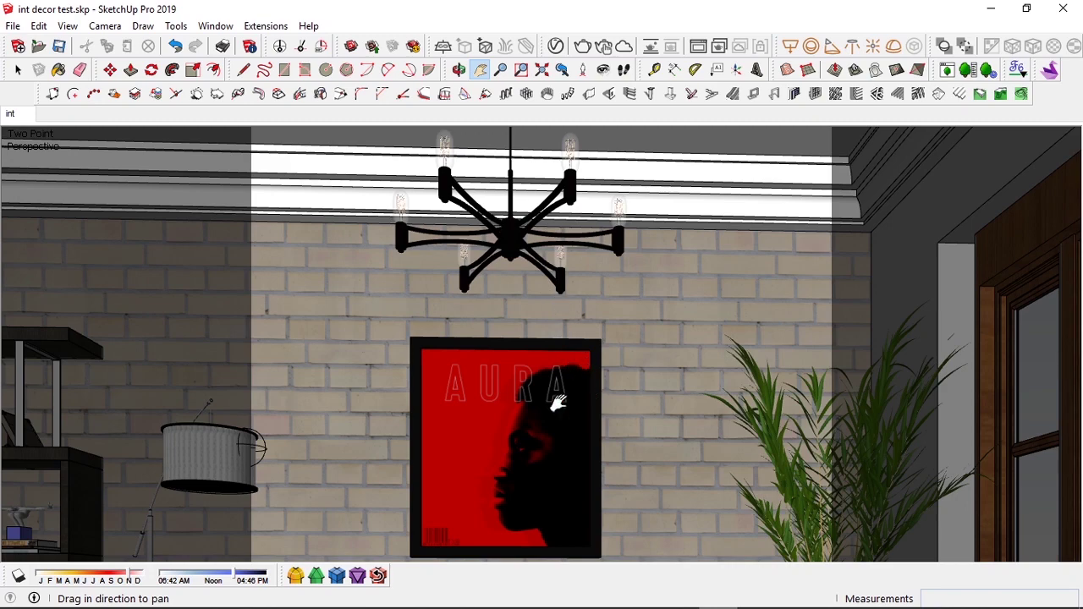
pyautogui.scroll(-3, 222, 272)
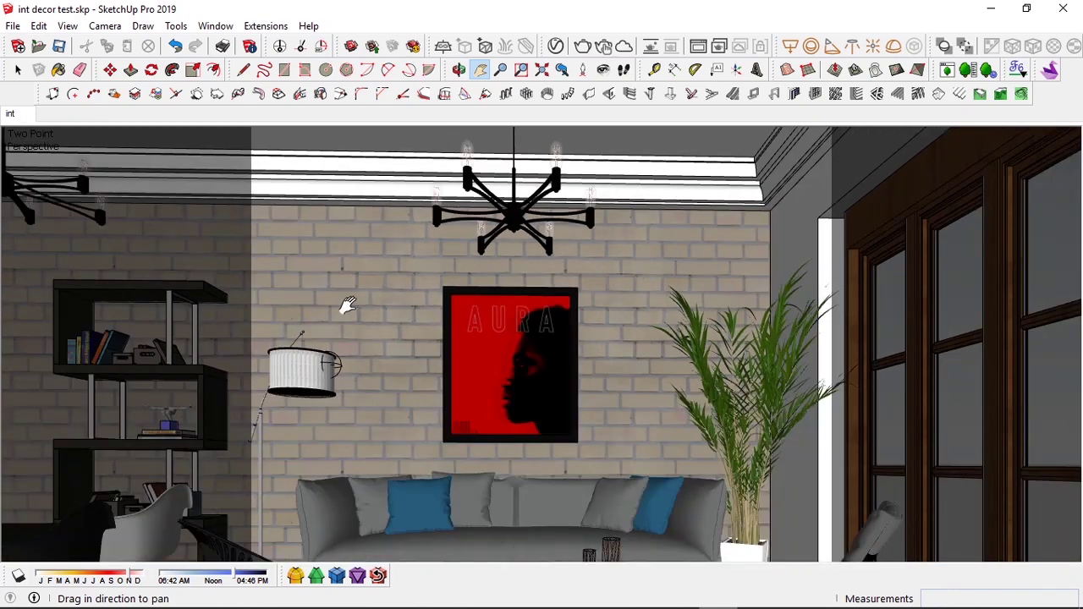
pyautogui.scroll(-1, 348, 306)
pyautogui.scroll(-3, 358, 311)
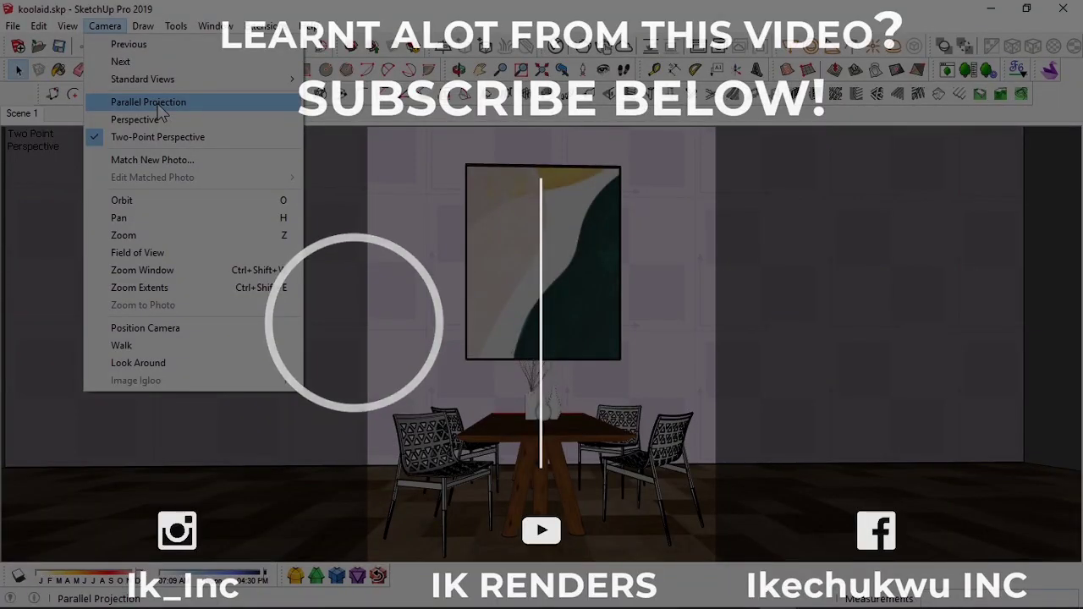
# - Take the koolaid dining scene out of Two-Point Perspective, orbit to an angled view of the table, and reapply Two-Point Perspective
pyautogui.click(149, 101)
pyautogui.moveTo(542, 338); pyautogui.dragTo(482, 313, button='middle')
pyautogui.moveTo(588, 448); pyautogui.dragTo(279, 433, button='middle')
pyautogui.click(105, 26)
pyautogui.click(139, 137)
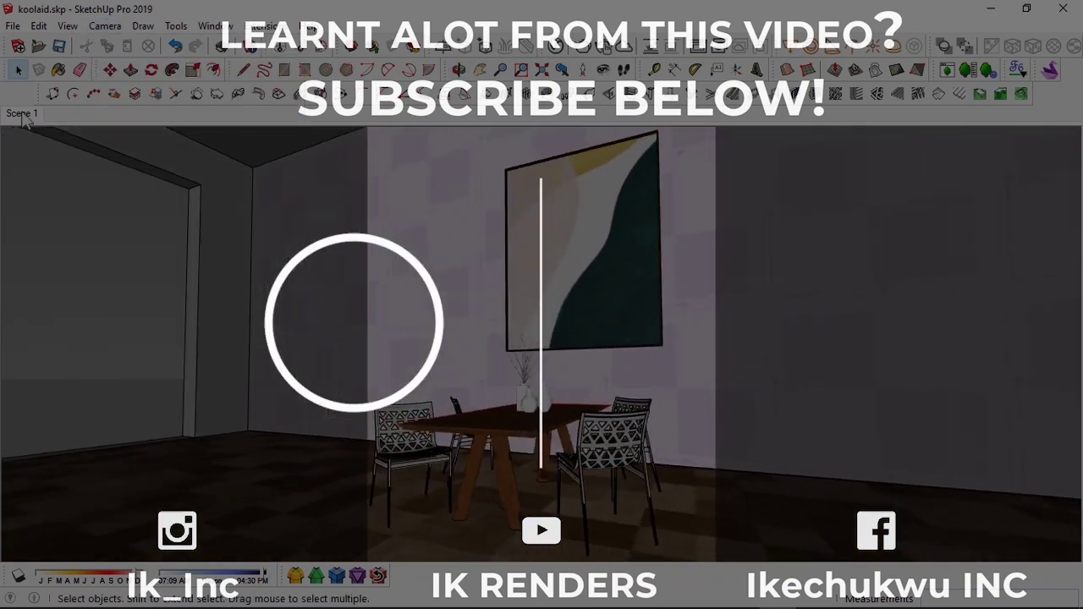
# - Compare the frontal dining room view in Perspective with the saved two-point view of Scene 1
pyautogui.click(105, 25)
pyautogui.click(127, 116)
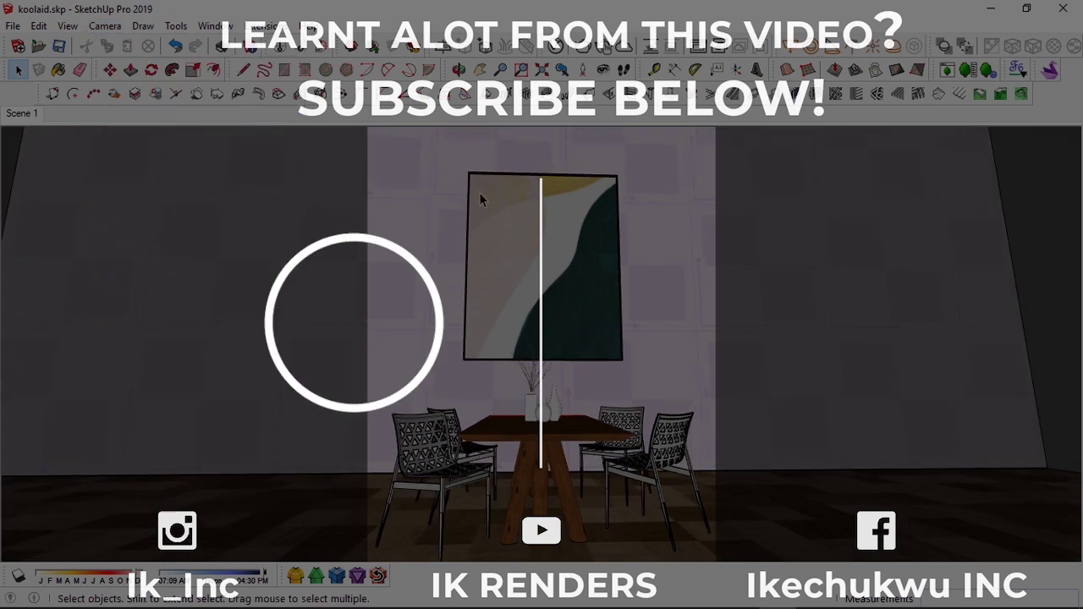
pyautogui.click(25, 113)
# - Orbit the dining room to an angled view and compare it in Two-Point Perspective and Perspective, panning slightly
pyautogui.keyDown('shift'); pyautogui.moveTo(558, 370); pyautogui.dragTo(503, 272, button='middle'); pyautogui.keyUp('shift')
pyautogui.press('h')
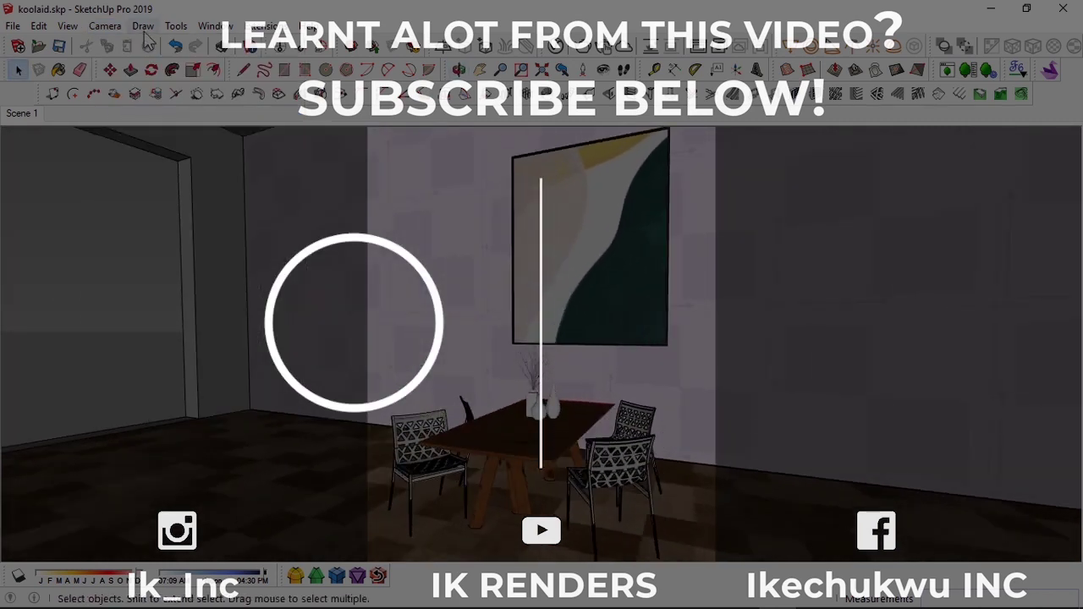
pyautogui.moveTo(603, 364); pyautogui.dragTo(609, 333)
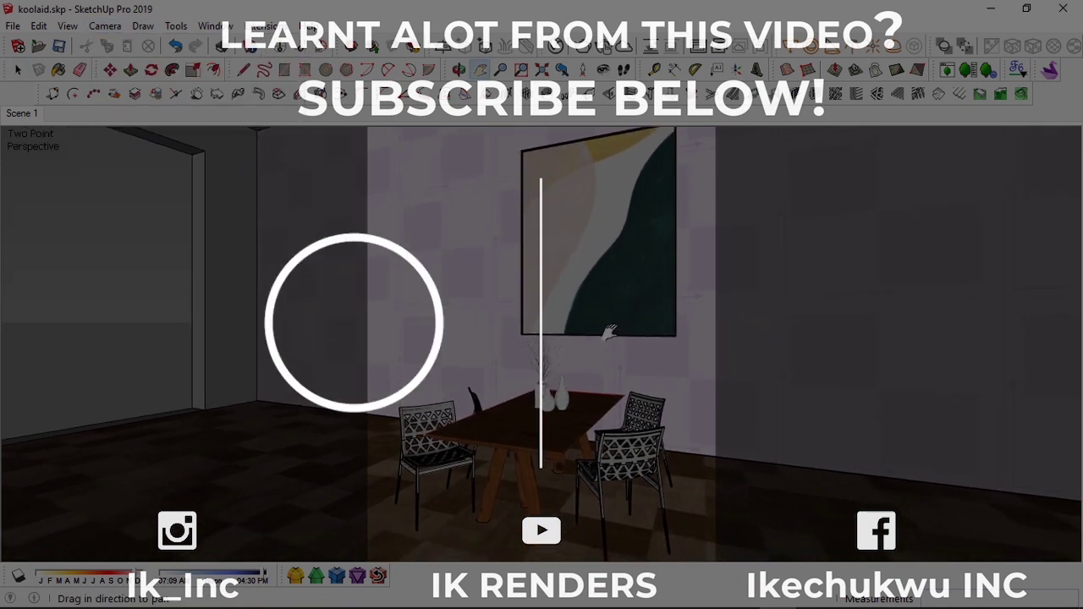
pyautogui.moveTo(598, 309); pyautogui.dragTo(595, 317)
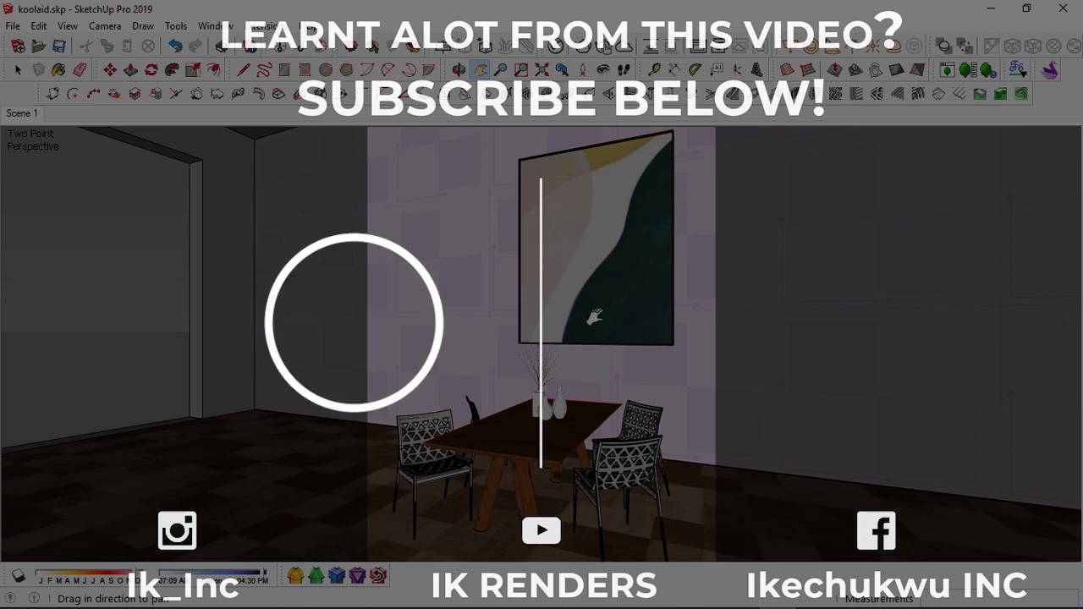
pyautogui.click(105, 26)
pyautogui.click(118, 45)
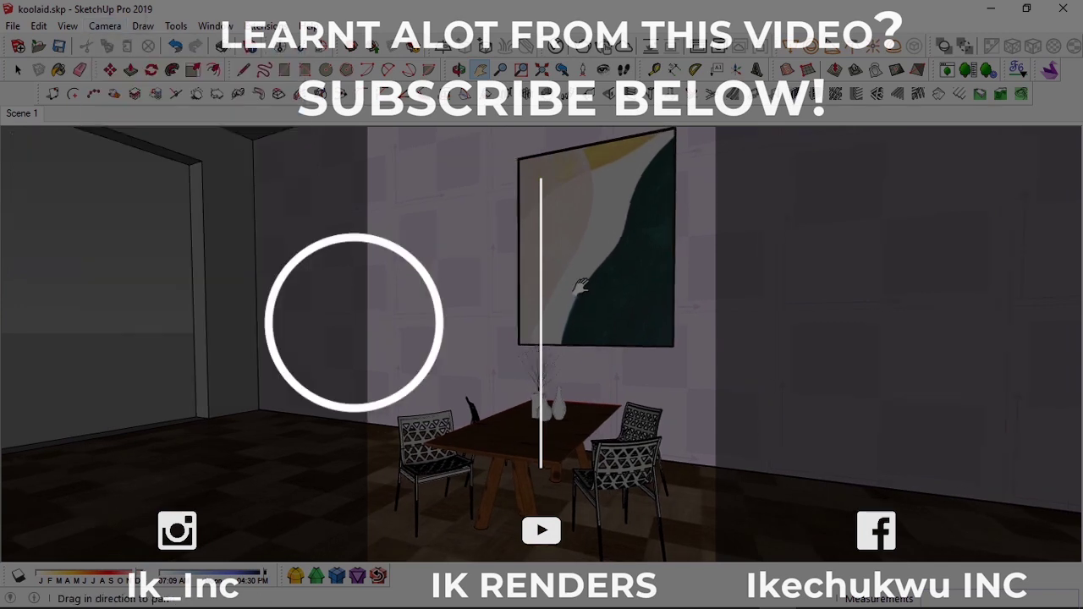
# - Switch Scene 1 to Perspective and orbit to view the dining table and painting from the opposite side
pyautogui.click(105, 26)
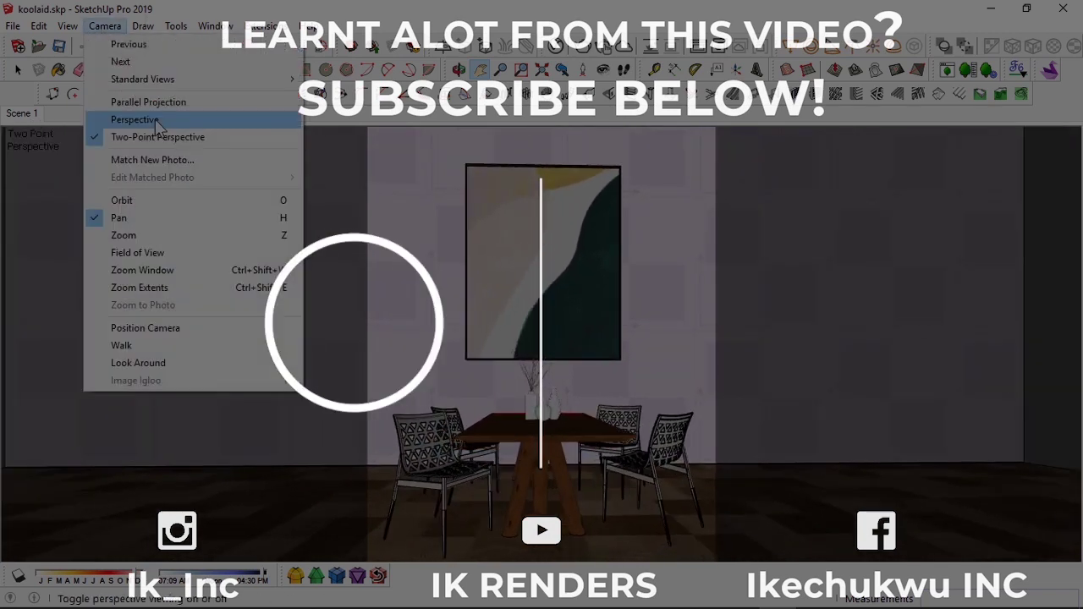
pyautogui.click(127, 139)
pyautogui.moveTo(504, 474); pyautogui.dragTo(610, 436, button='middle')
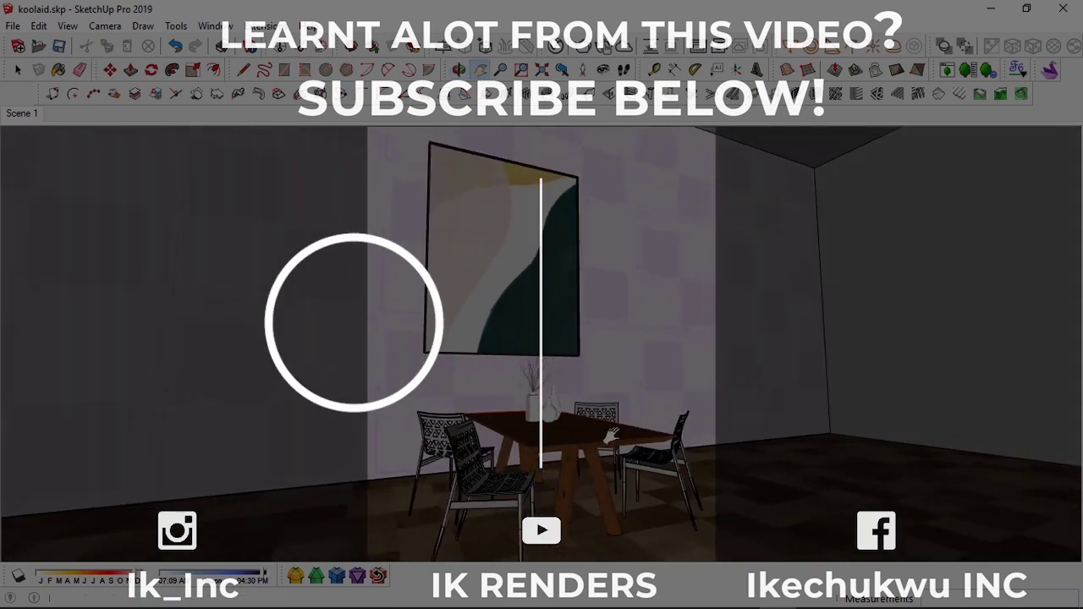